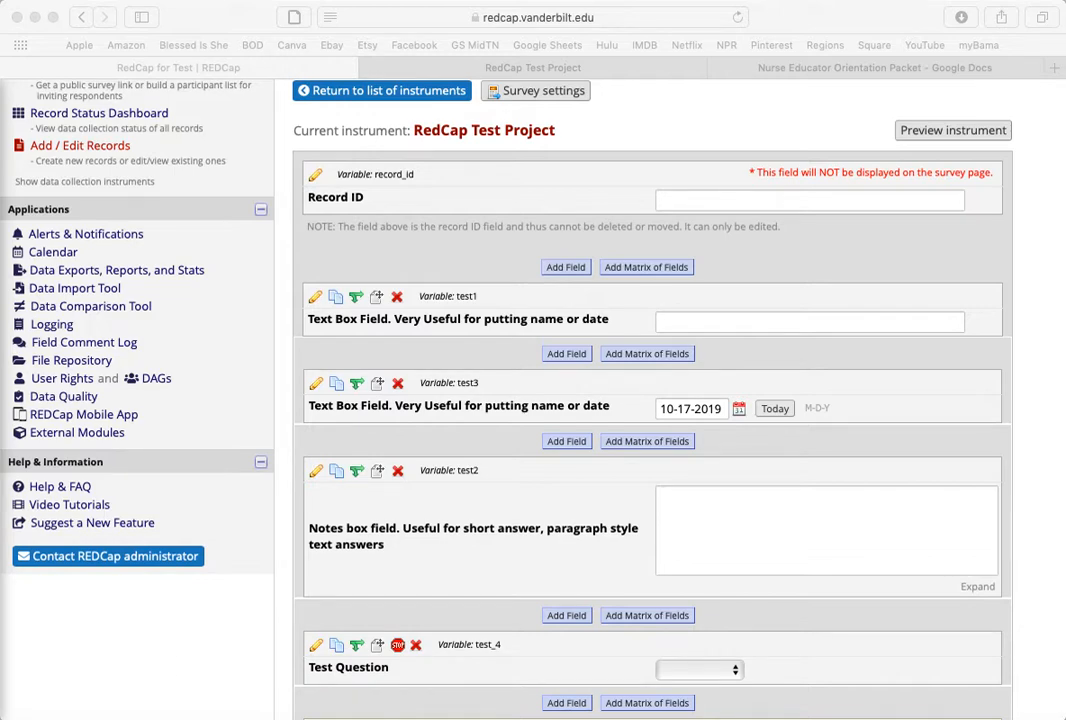
Examine the field type, label and validation settings of the test1 text box field
click(318, 302)
click(316, 299)
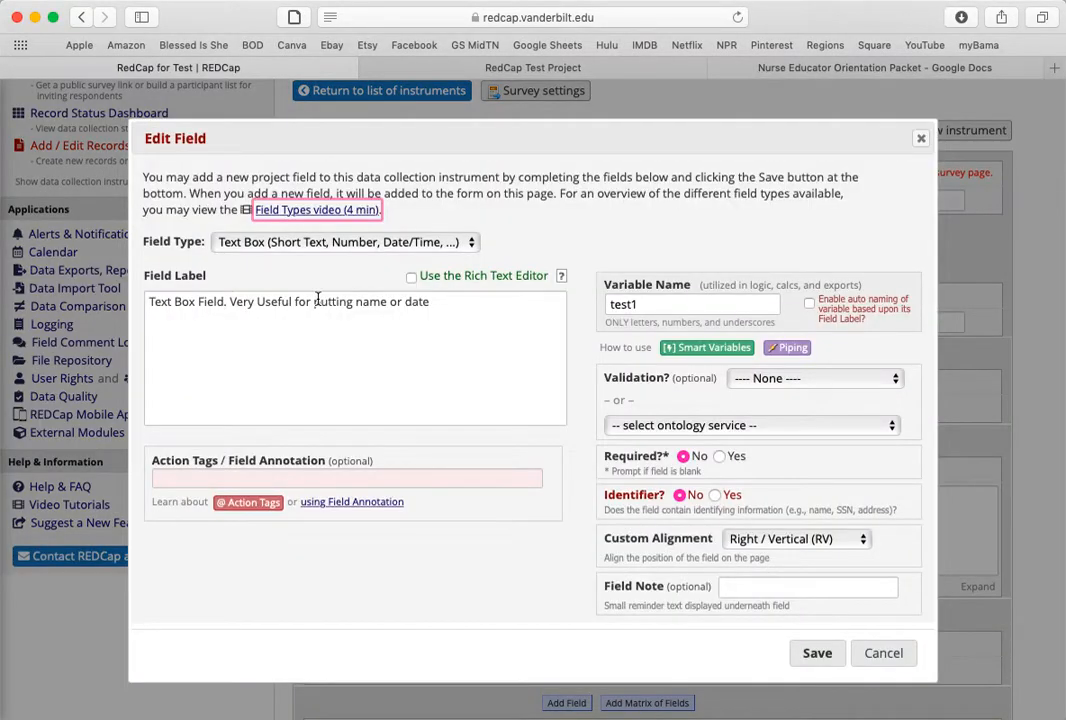
click(326, 242)
click(326, 242)
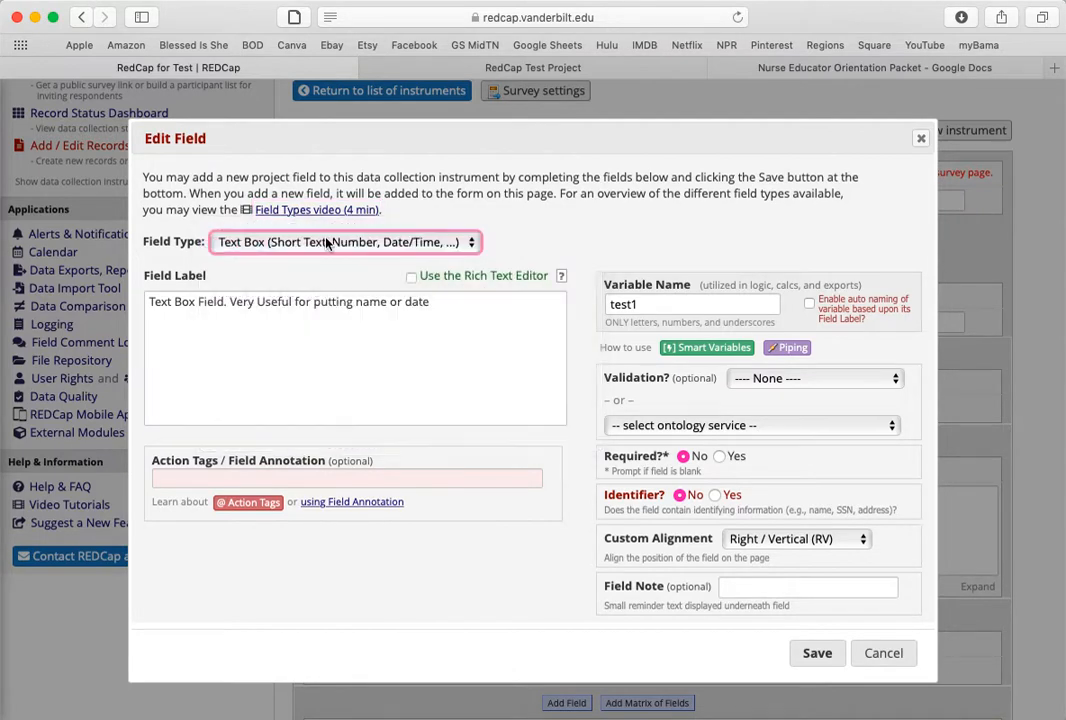
click(459, 316)
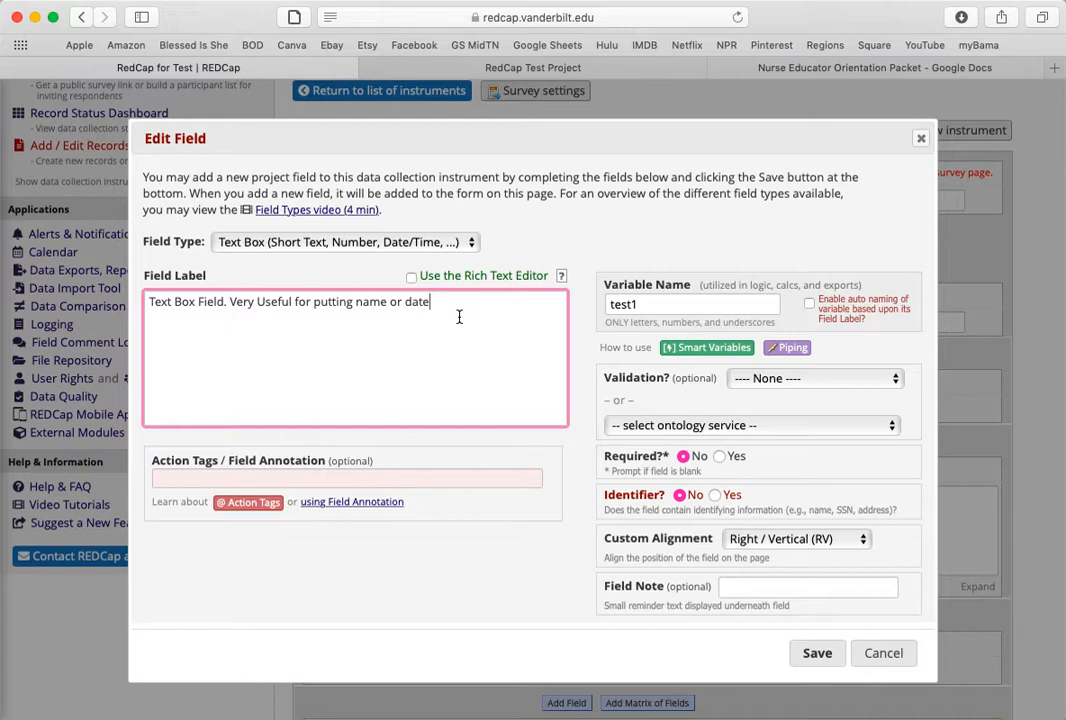
click(883, 653)
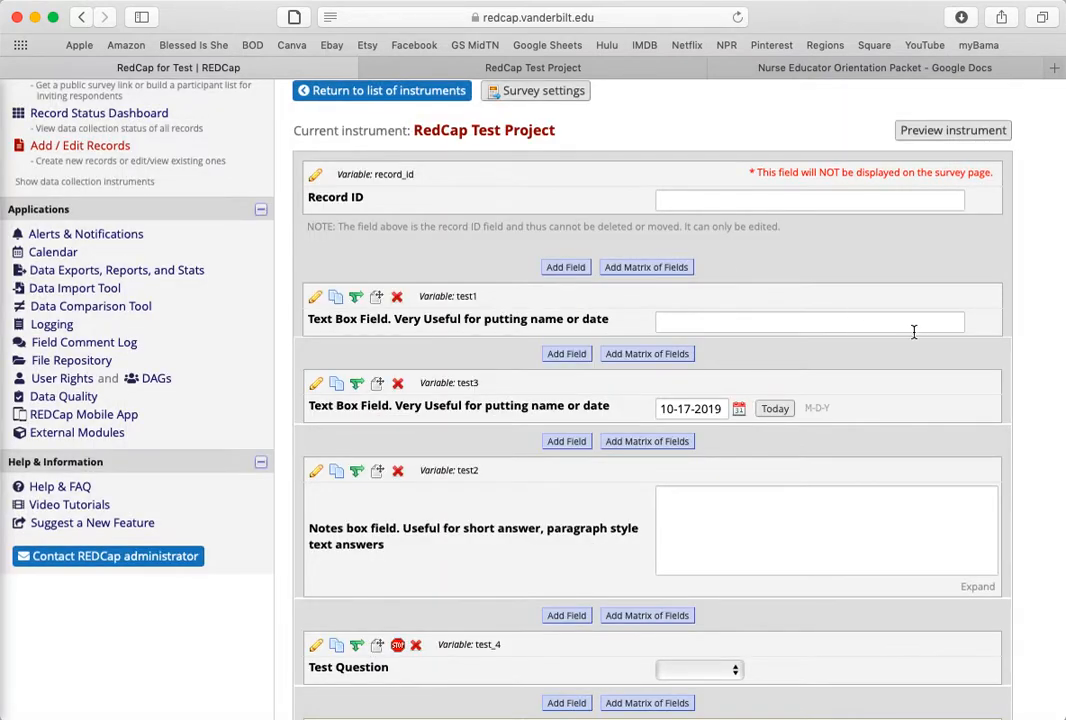
click(315, 298)
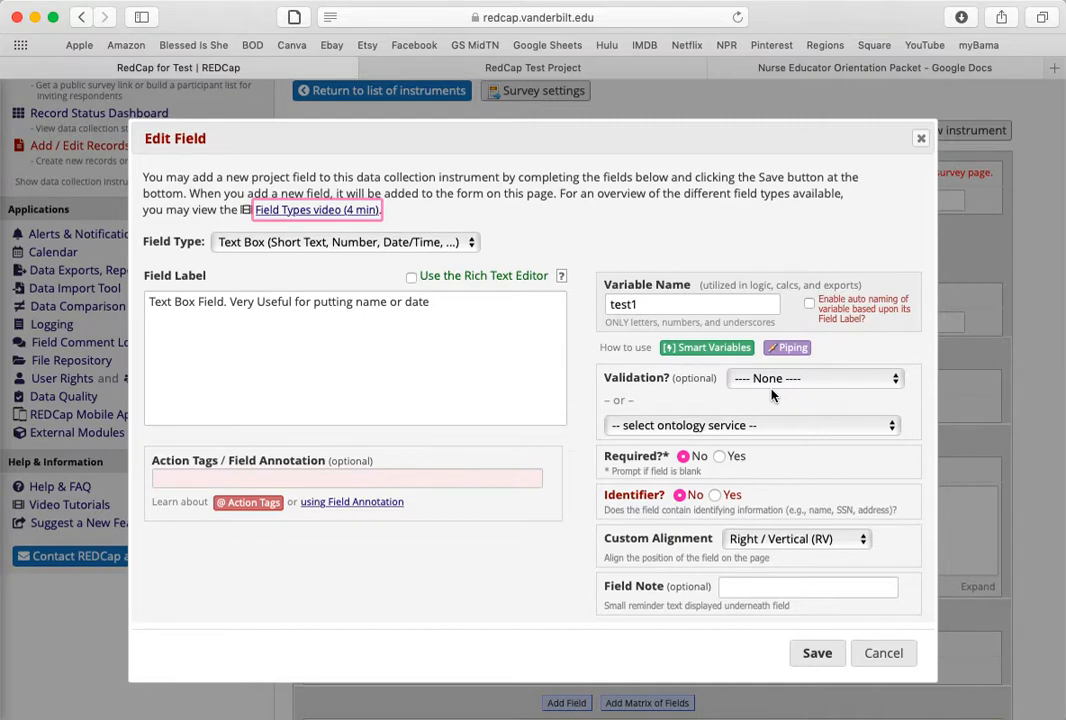
click(817, 655)
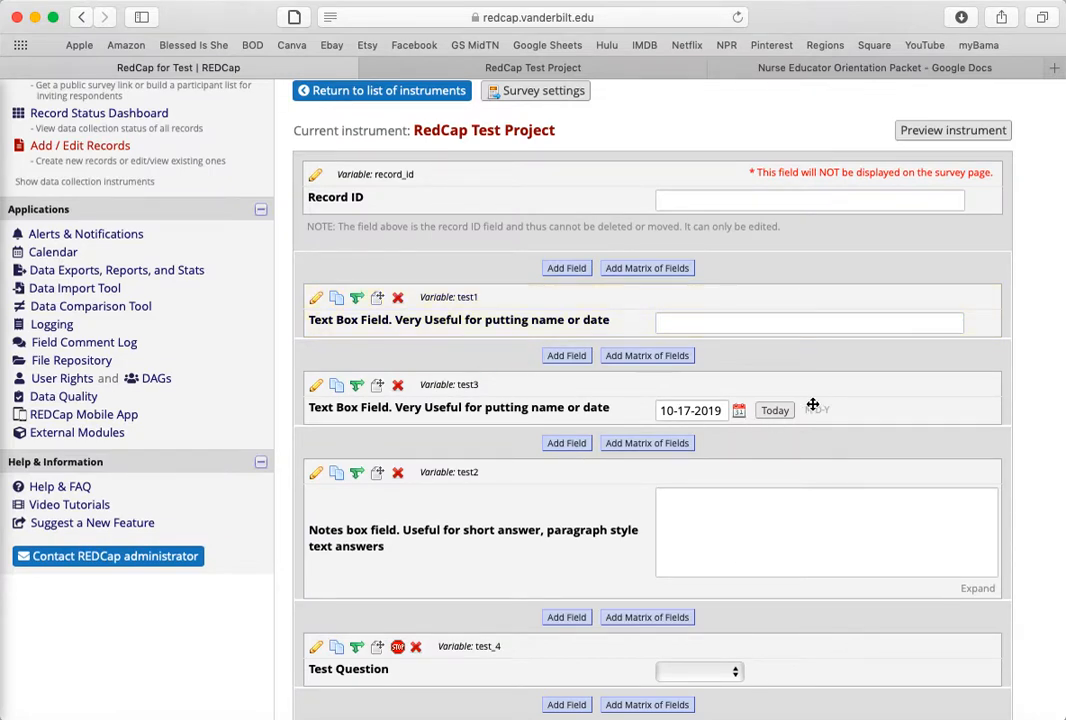
Save the test3 text box field with Date (M-D-Y) validation and fill in today's date, 10-17-2019
click(315, 386)
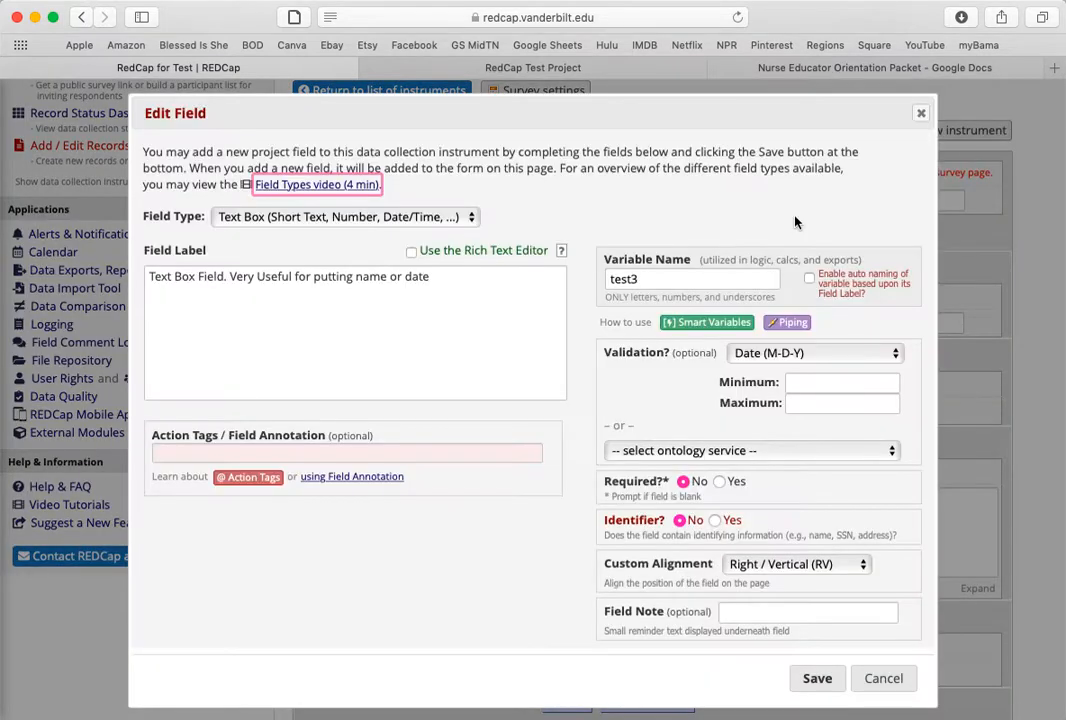
click(778, 356)
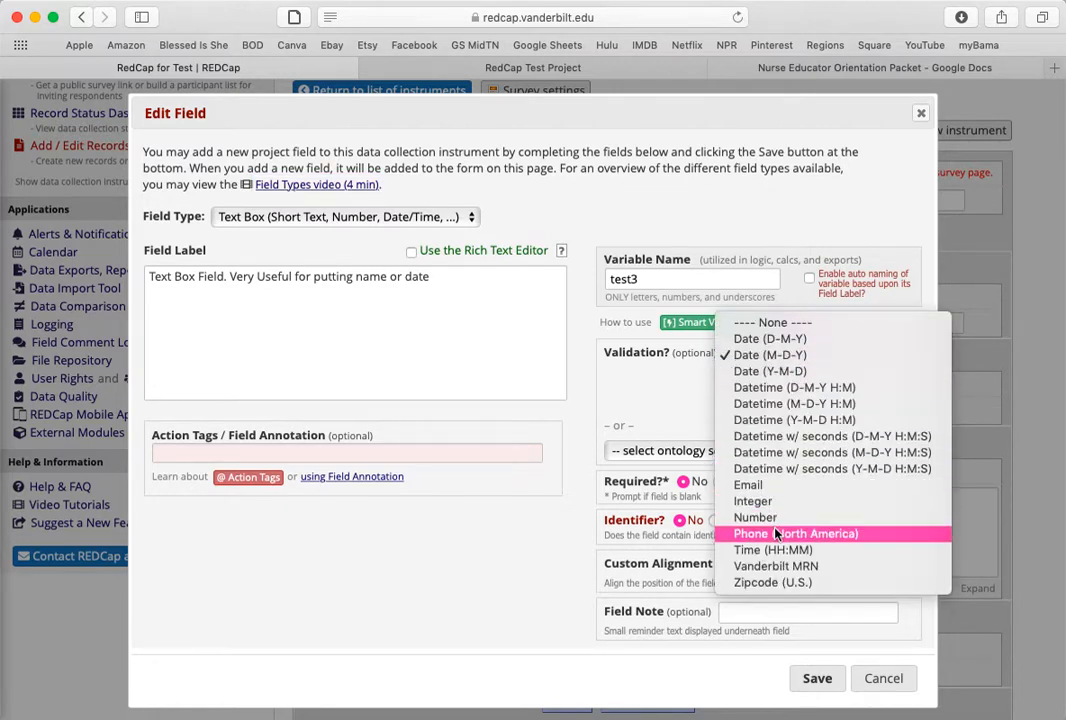
click(797, 356)
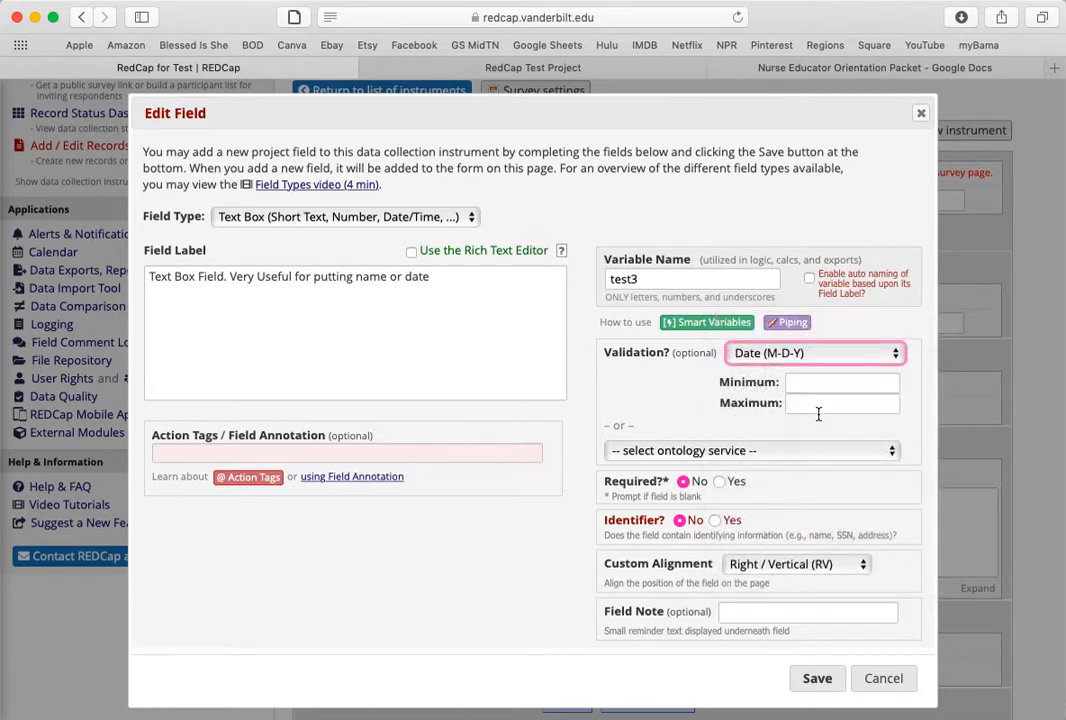
click(817, 679)
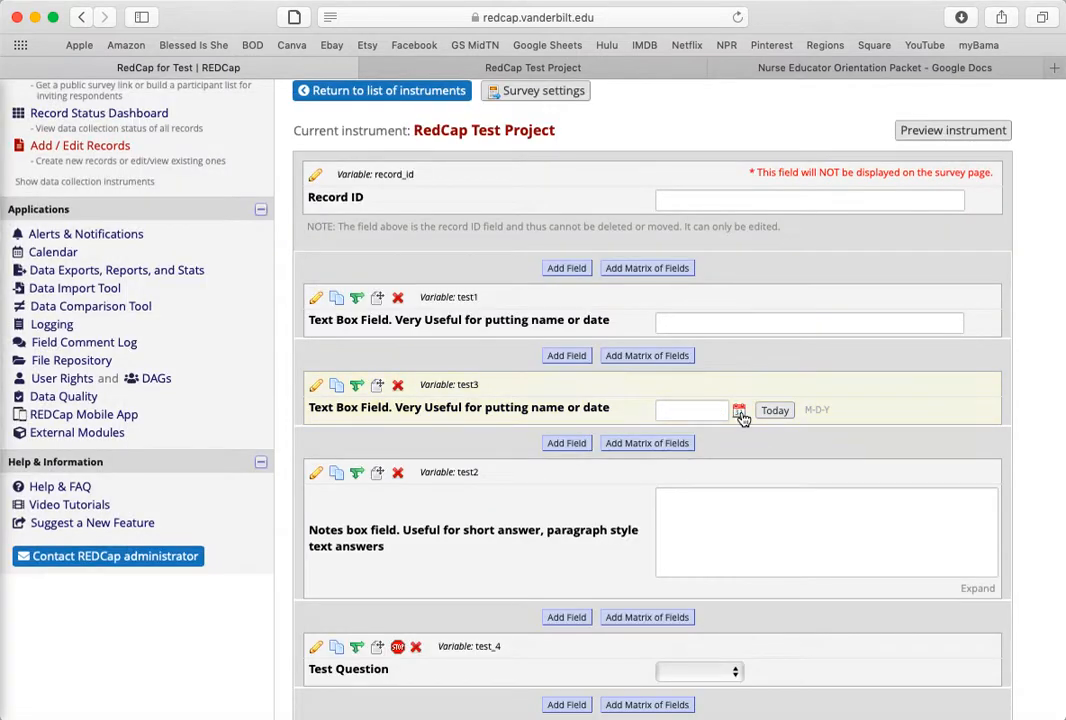
click(740, 414)
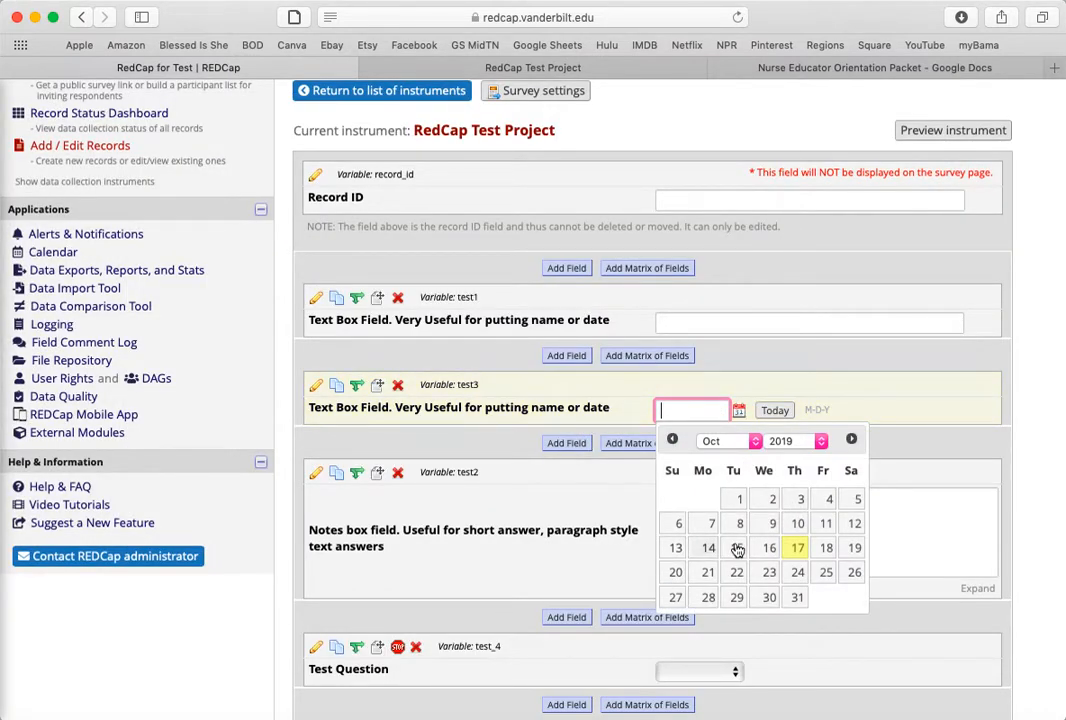
click(774, 411)
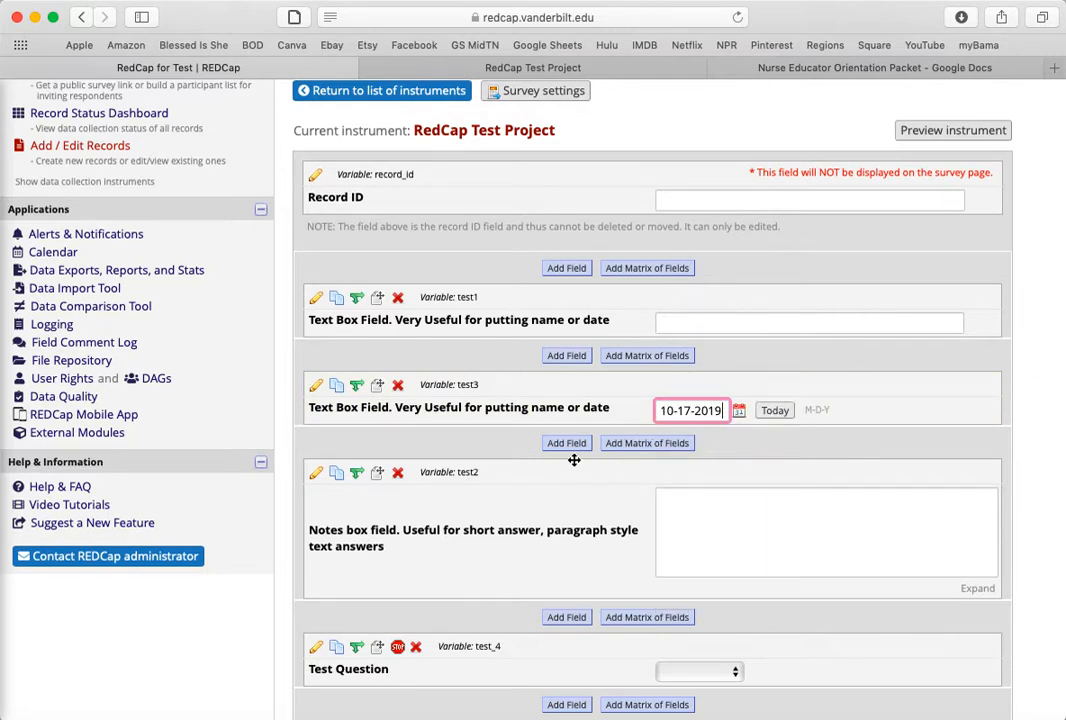
Examine the field type and label of the test2 notes box field without changing it
click(316, 474)
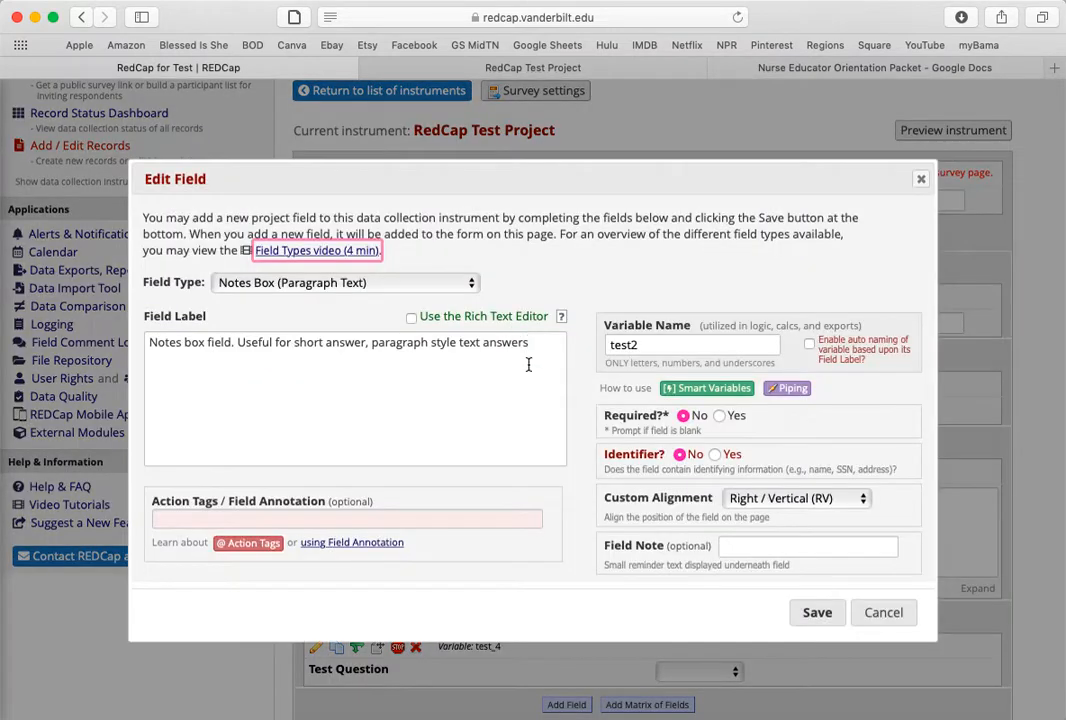
click(447, 284)
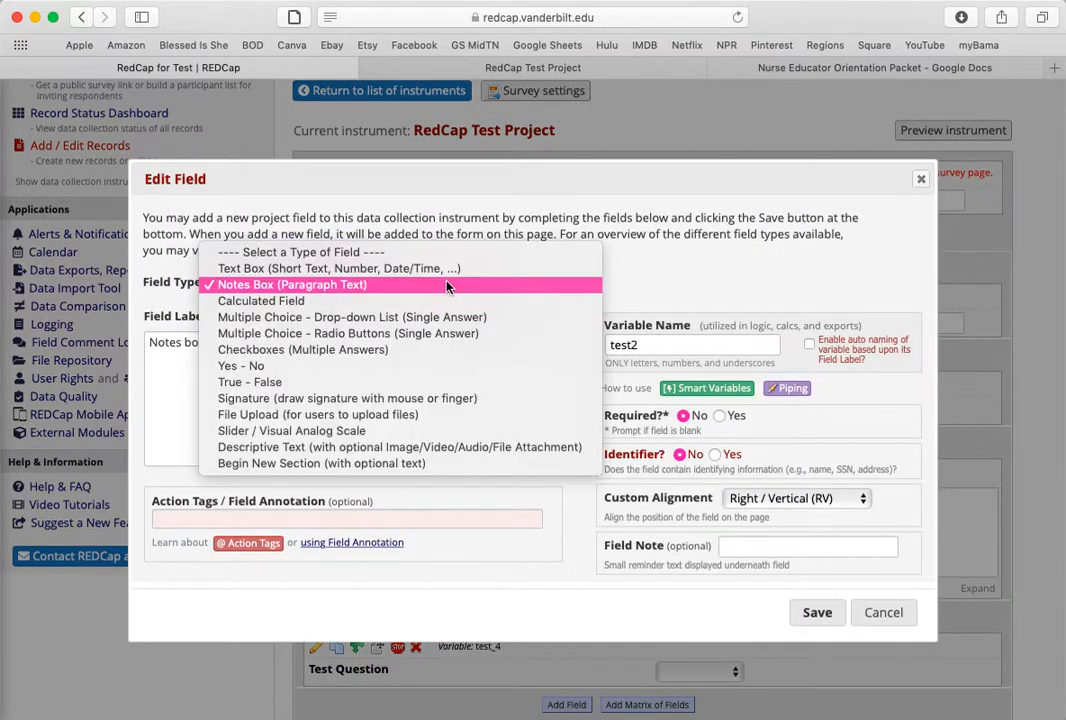
click(445, 285)
click(421, 385)
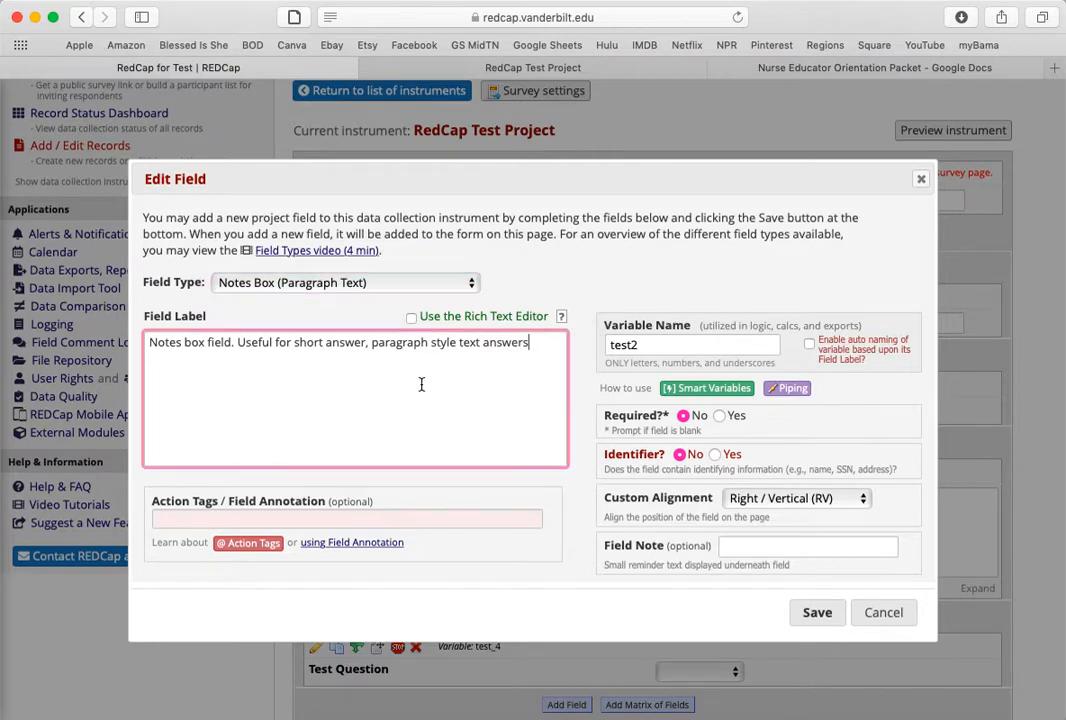
click(882, 620)
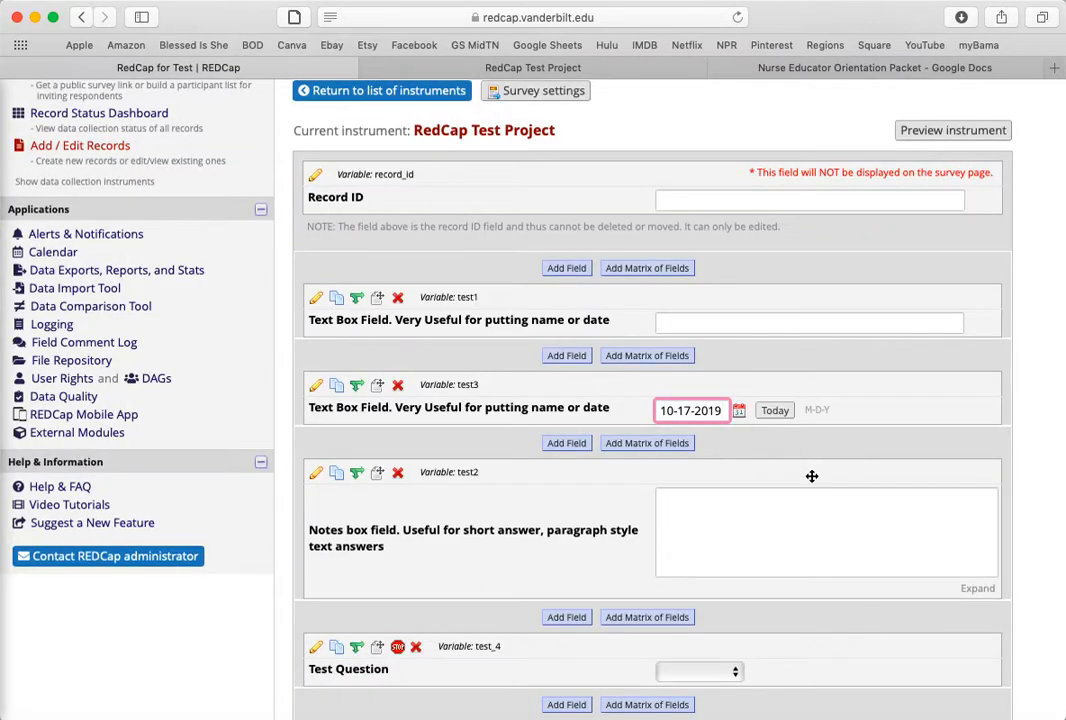
Examine the Test Question field's drop-down list type and the answer choices it offers on the form
scroll(812, 476, down, 5)
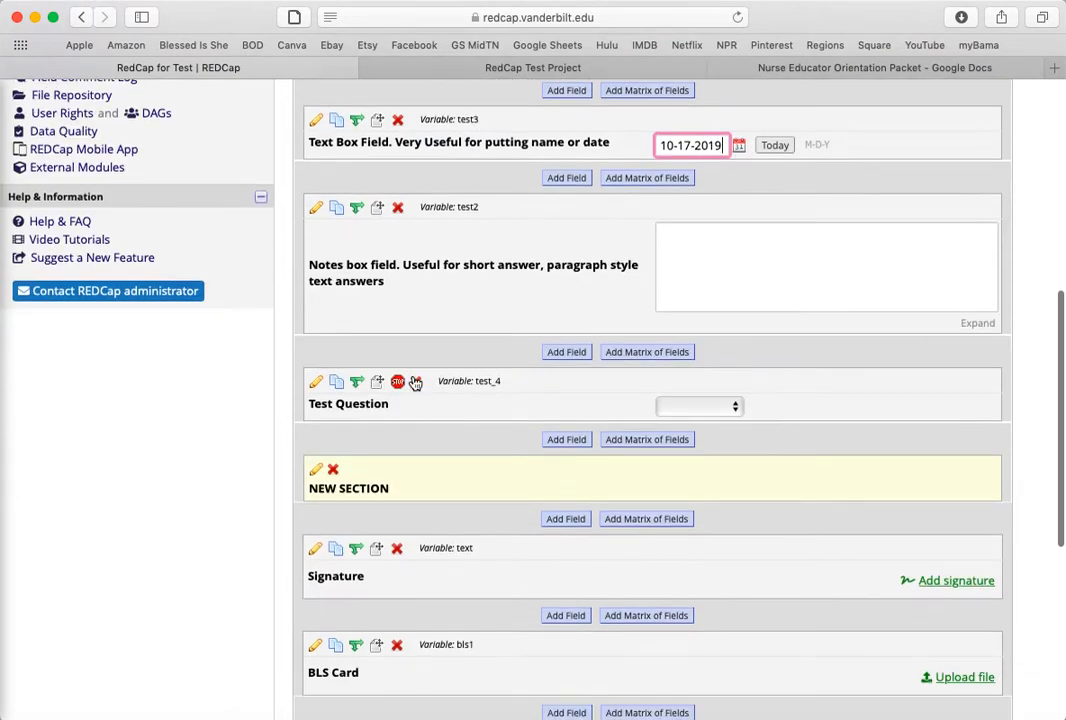
click(316, 382)
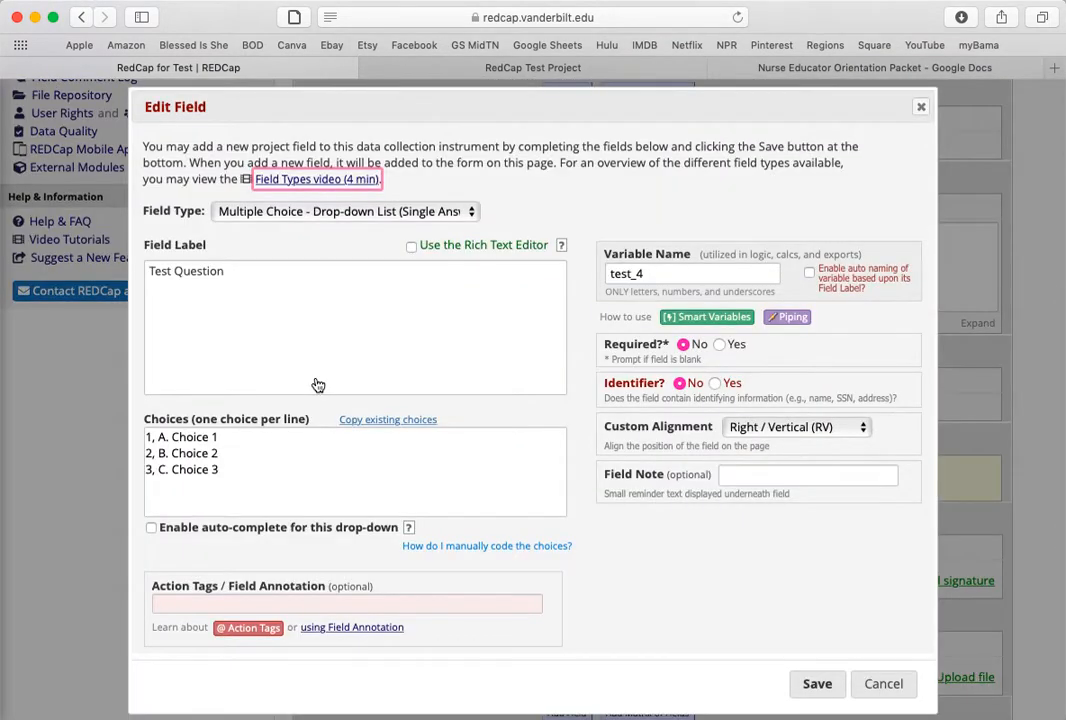
click(360, 211)
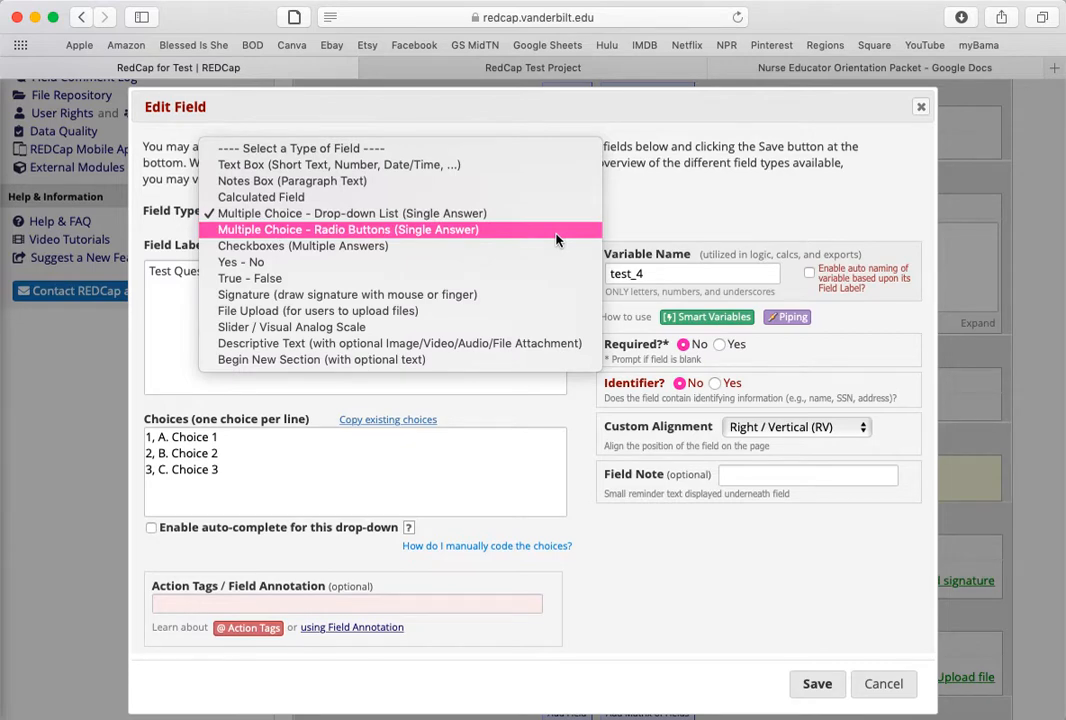
click(466, 213)
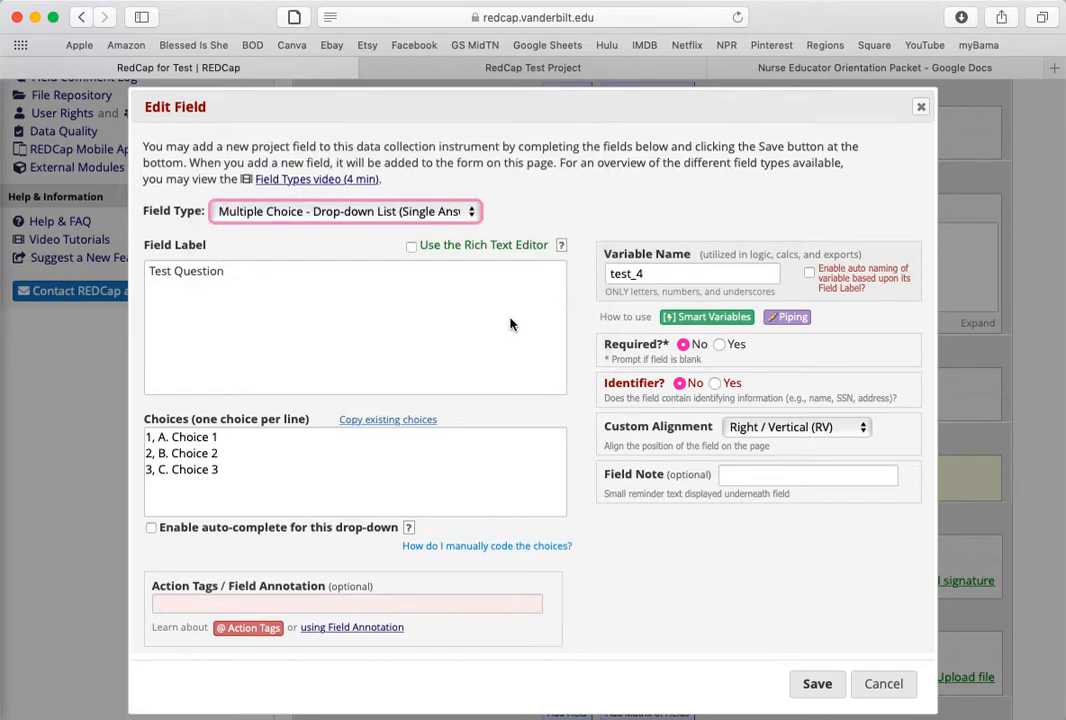
click(419, 212)
click(419, 214)
click(807, 688)
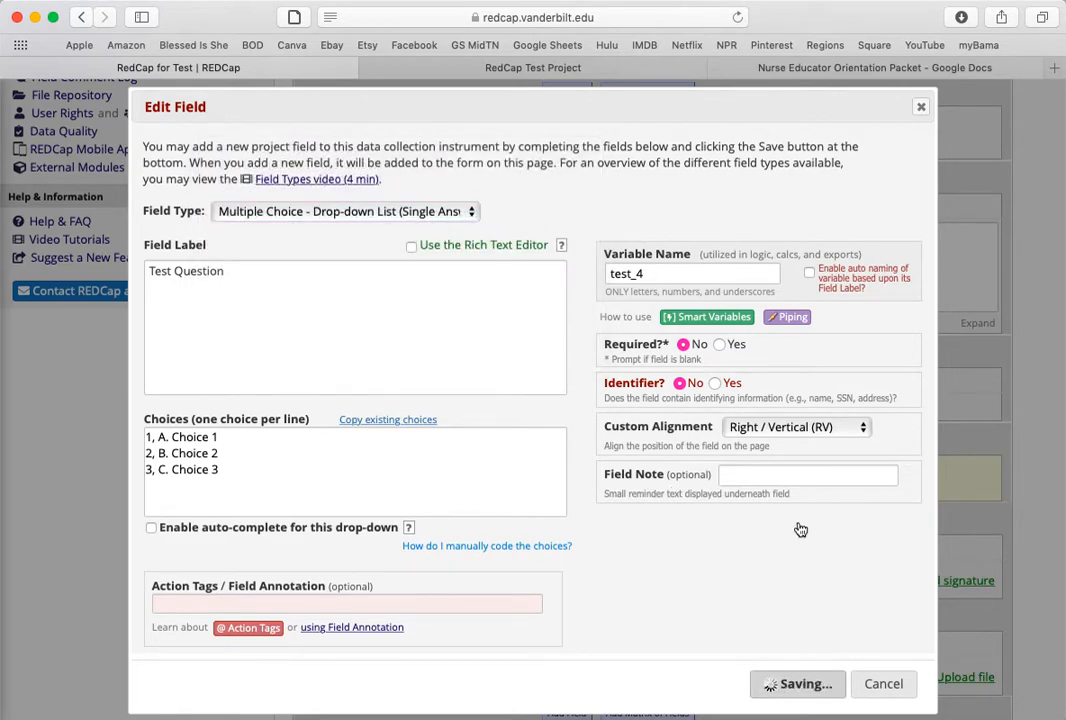
click(728, 410)
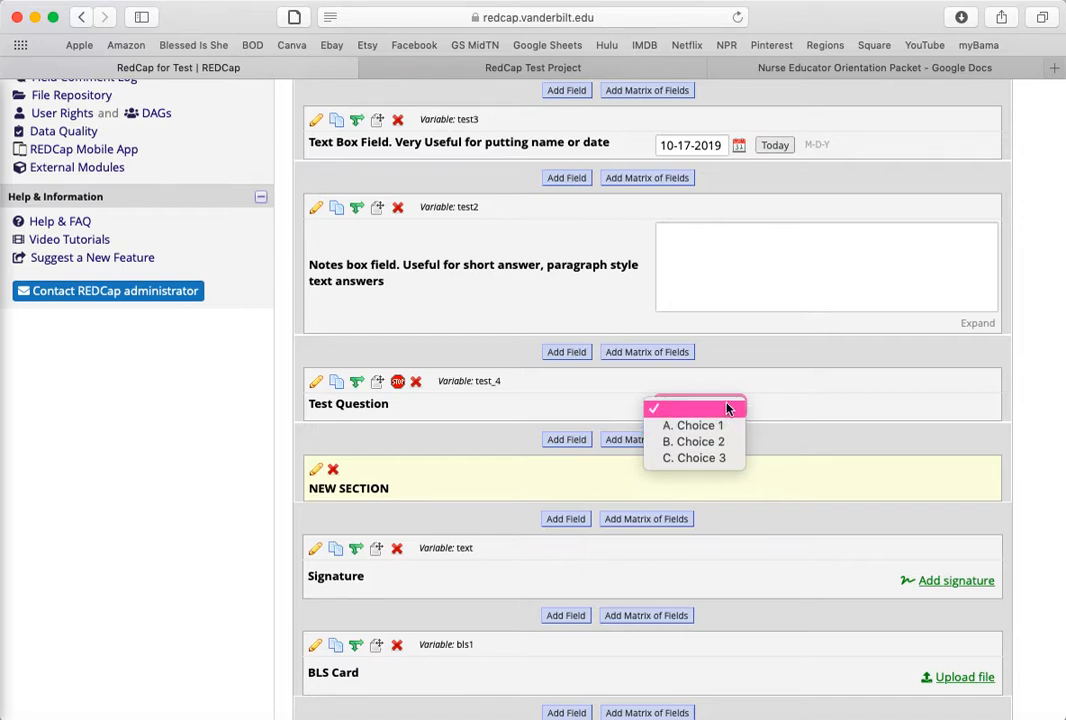
click(544, 399)
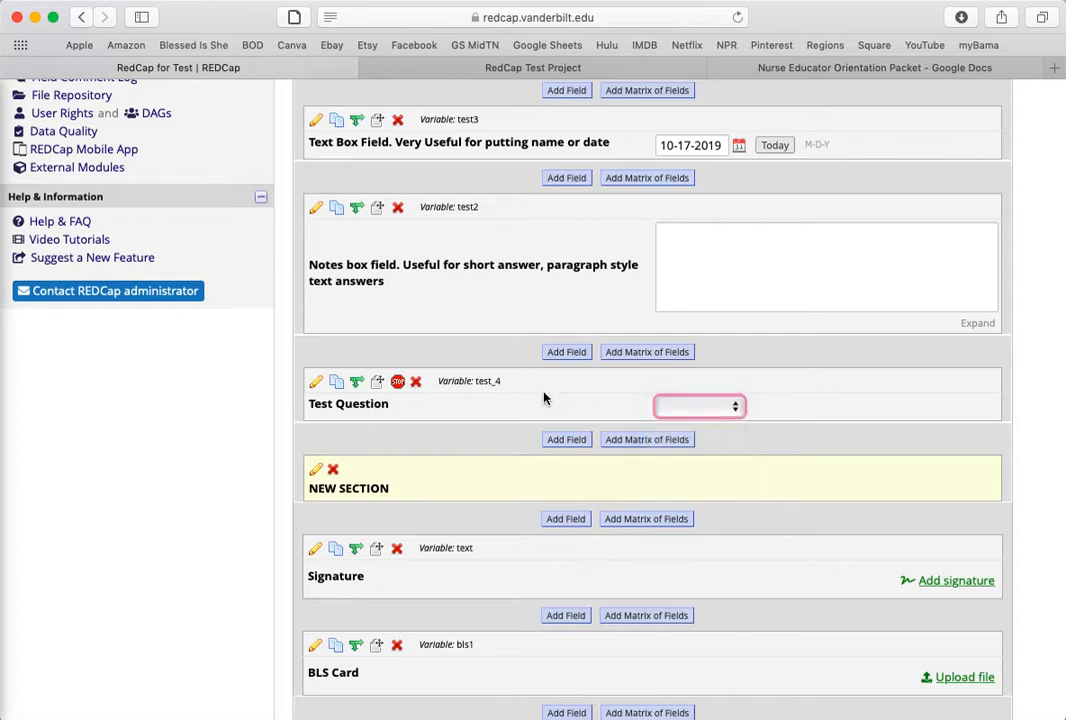
Change the Test Question field's type to Multiple Choice - Radio Buttons (Single Answer) and save it
click(315, 381)
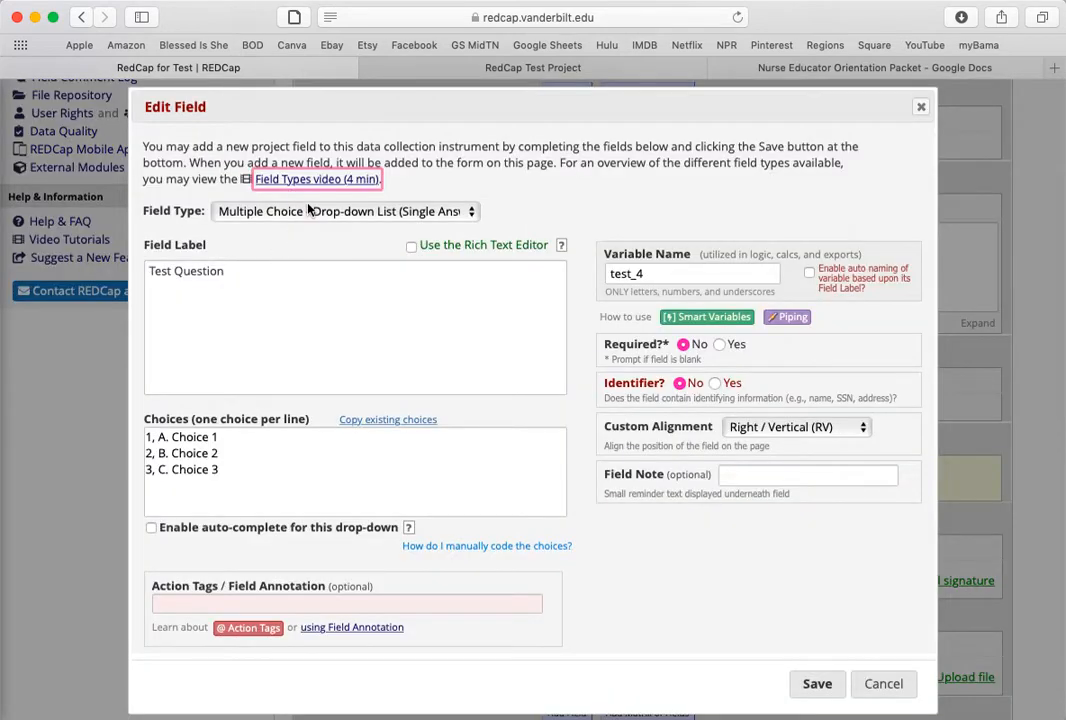
click(310, 211)
click(310, 229)
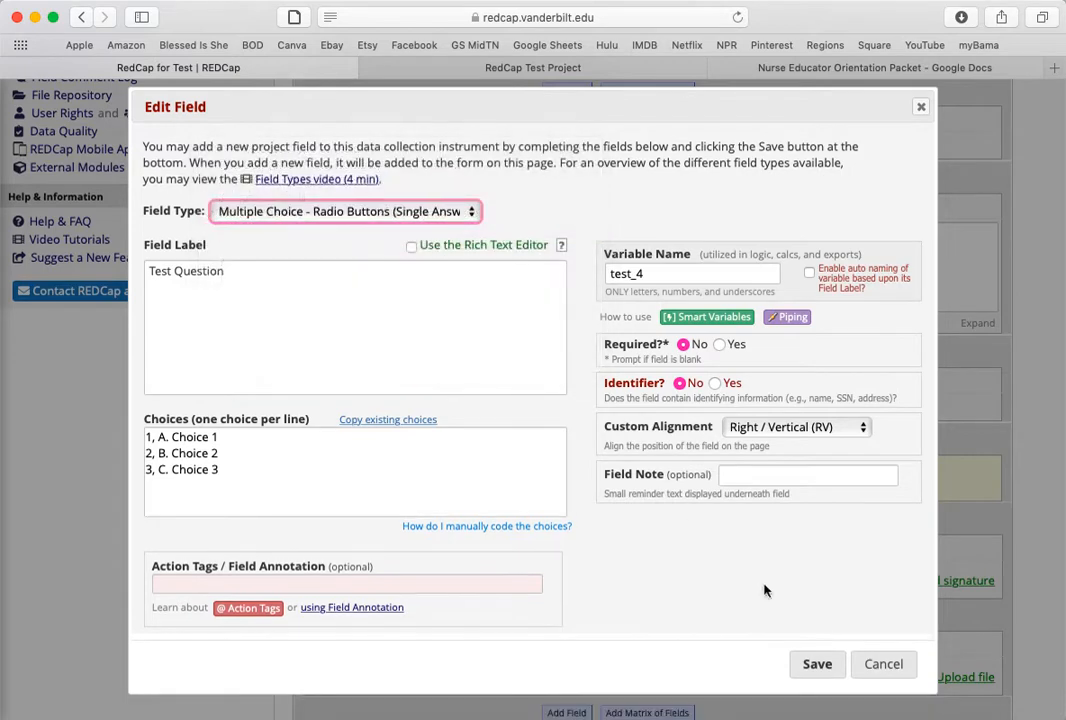
click(816, 664)
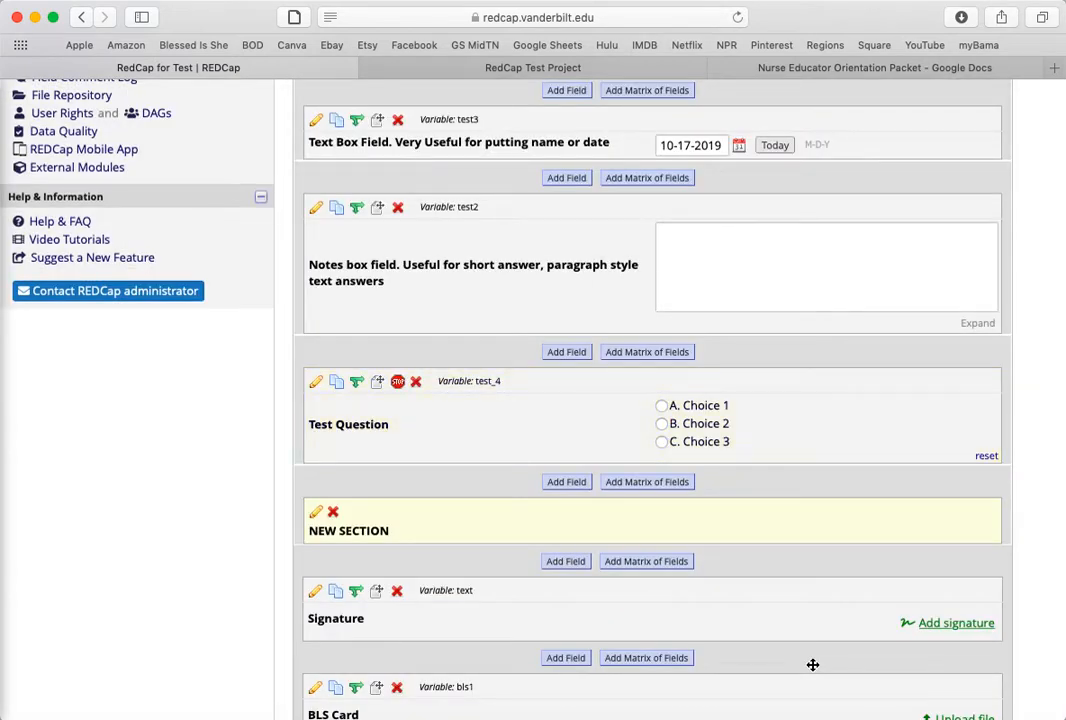
Start a new Checkboxes (Multiple Answers) field below Test Question, labelled "Multiple Answer Question"
click(557, 481)
click(400, 221)
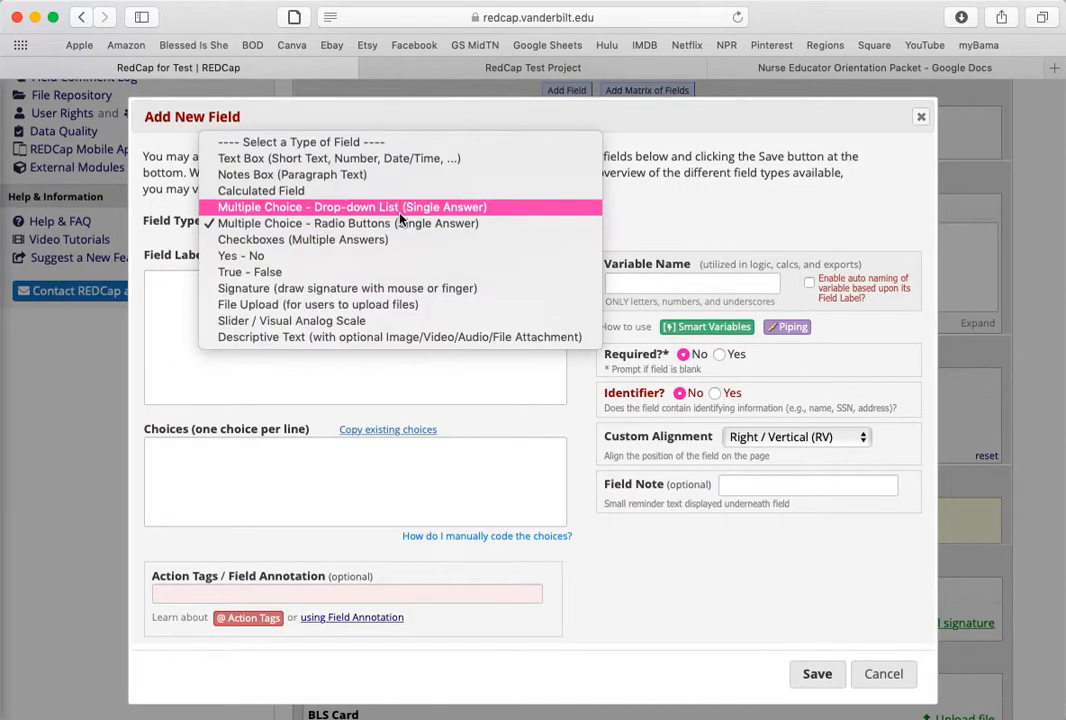
click(379, 240)
click(337, 322)
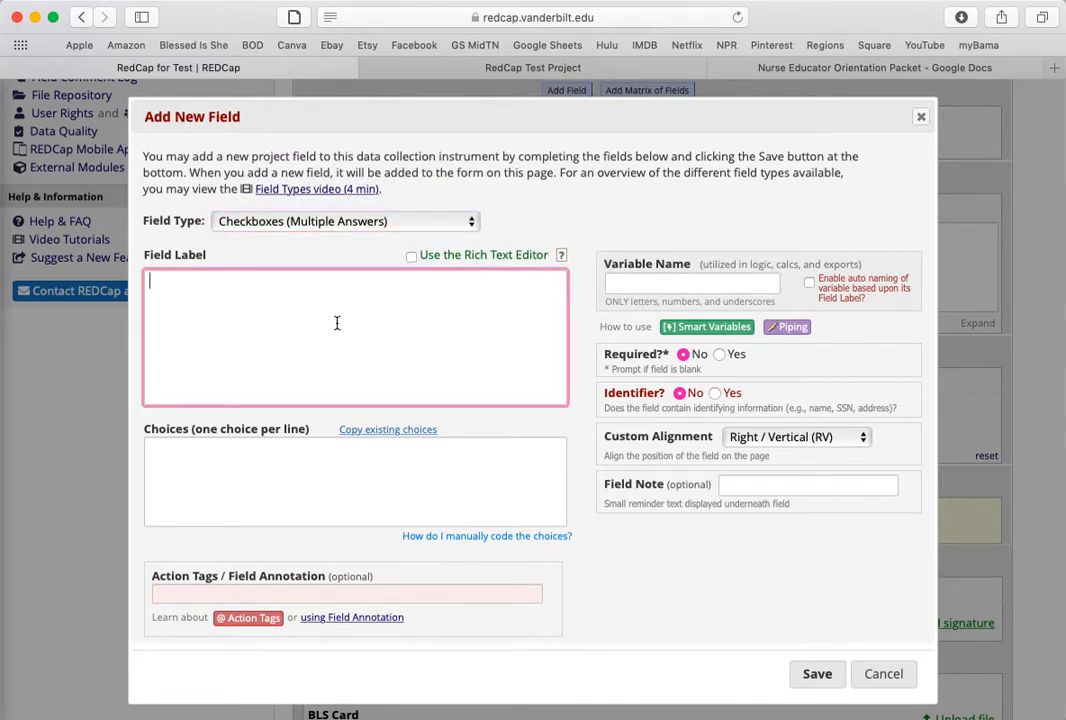
text(Multiple Answer Question)
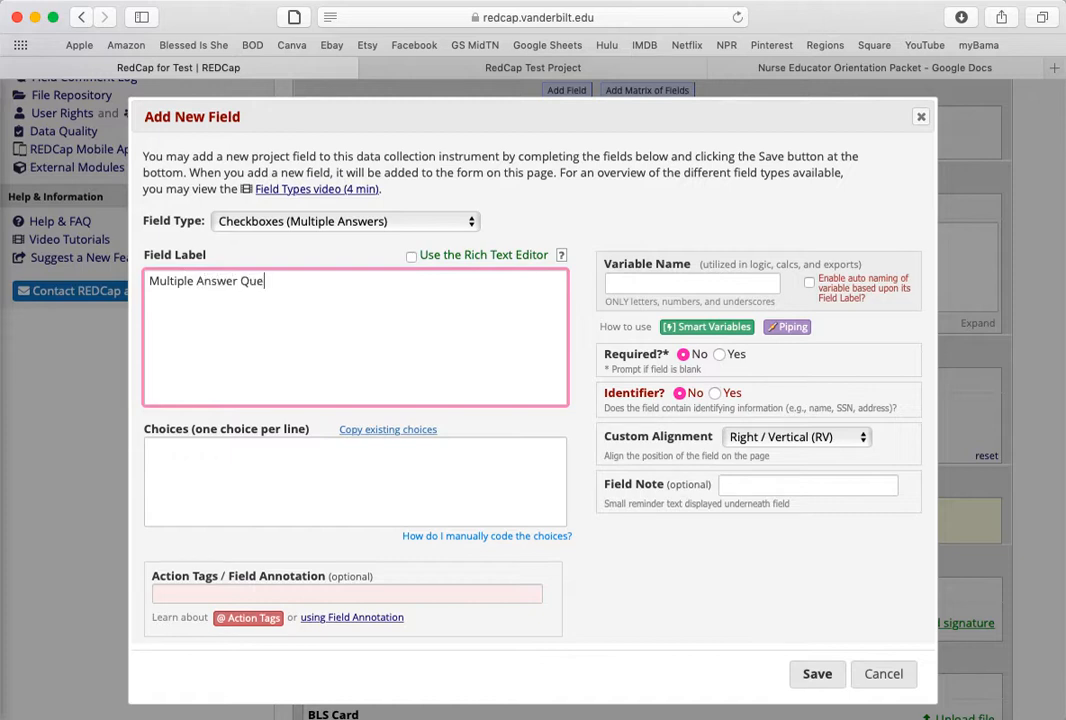
Enter the choices "A. Choice 1", "B. Choice 2" and "C. Choice 3" one per line, accepting the automatic raw values
key(Tab)
text(A. Choice 1)
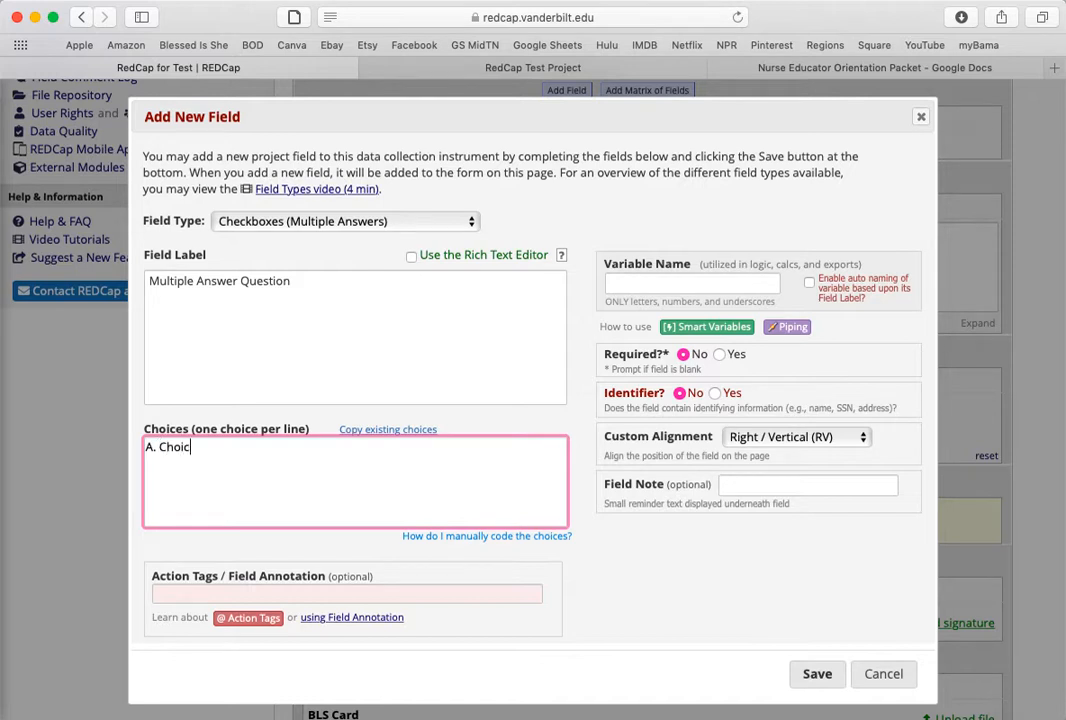
key(Return)
text(B. Choice 2)
key(Return)
text(C. Choice 3)
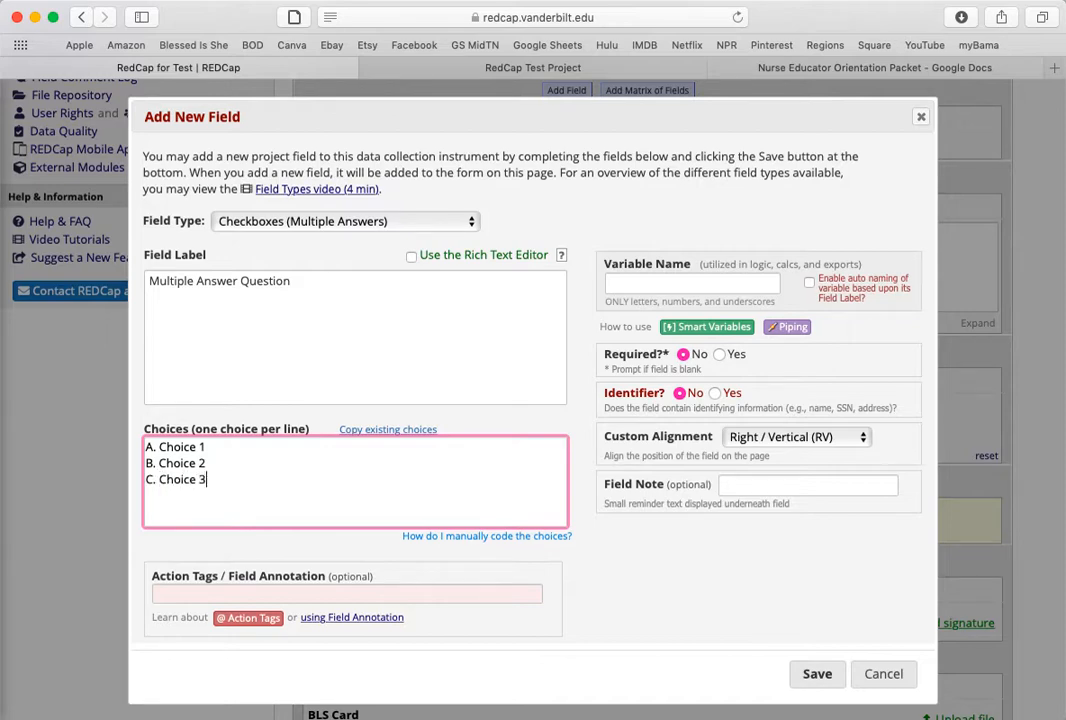
click(633, 284)
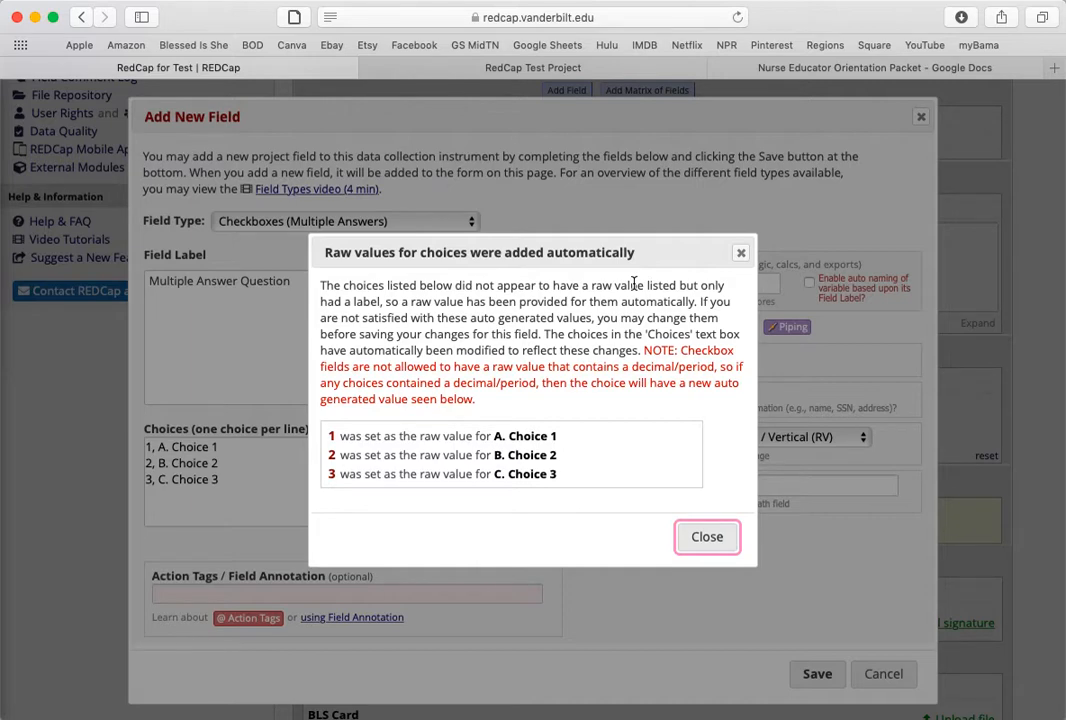
click(703, 550)
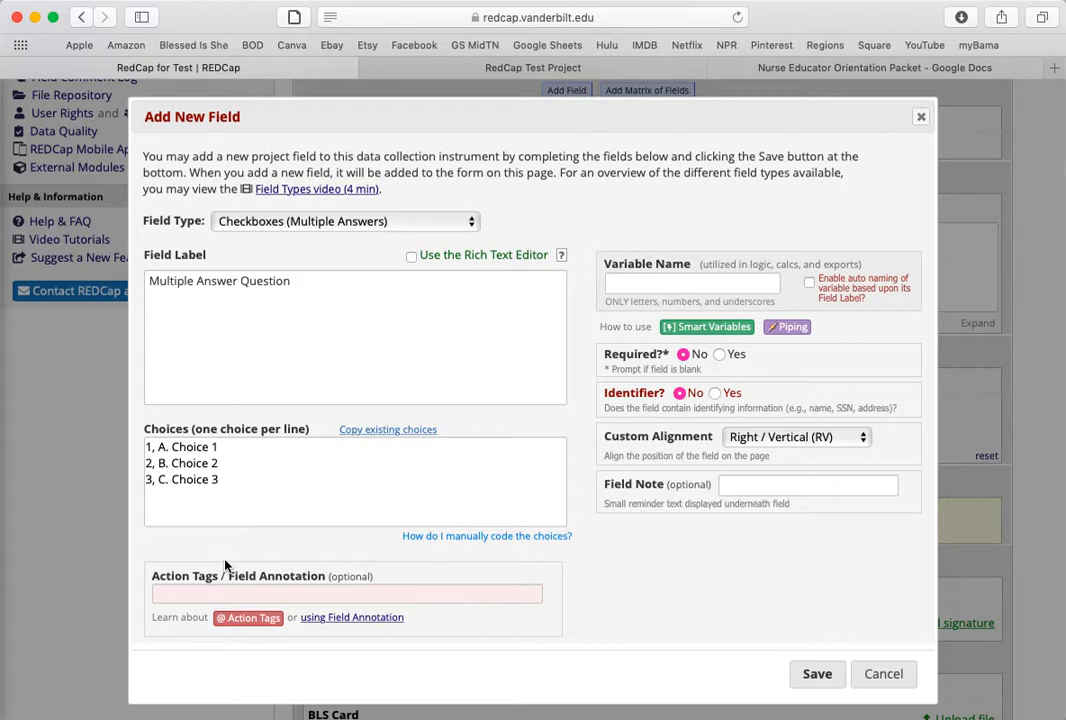
Set the new checkbox field's variable name to multiple_answer and save the field
click(638, 284)
text(multipleanswer)
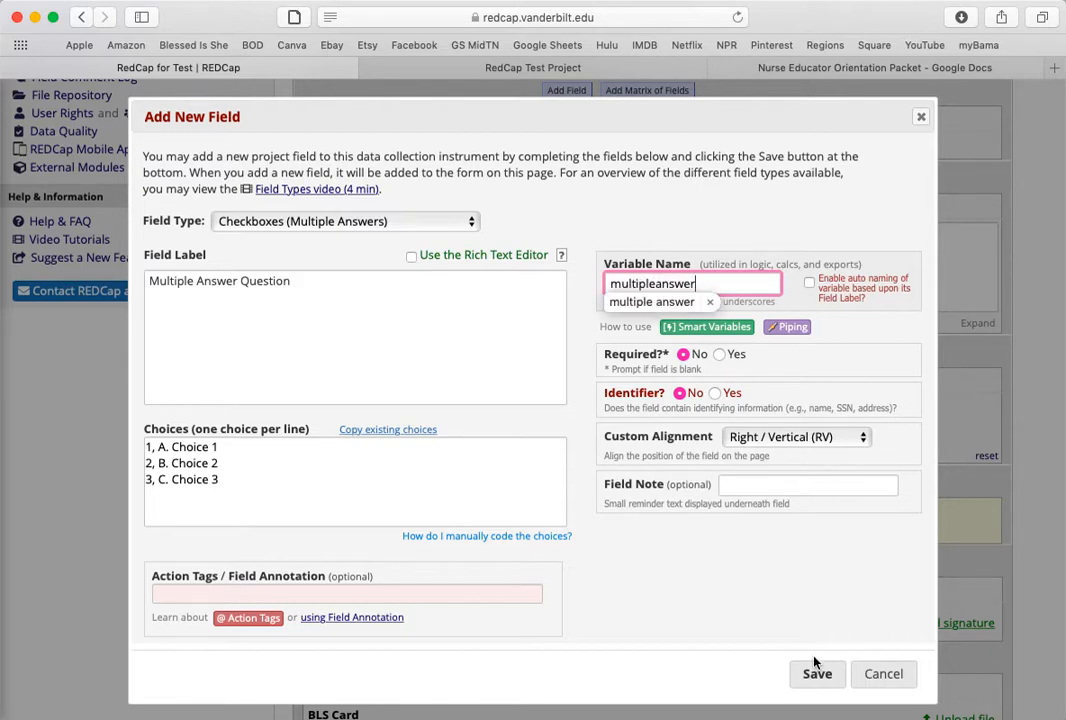
click(816, 672)
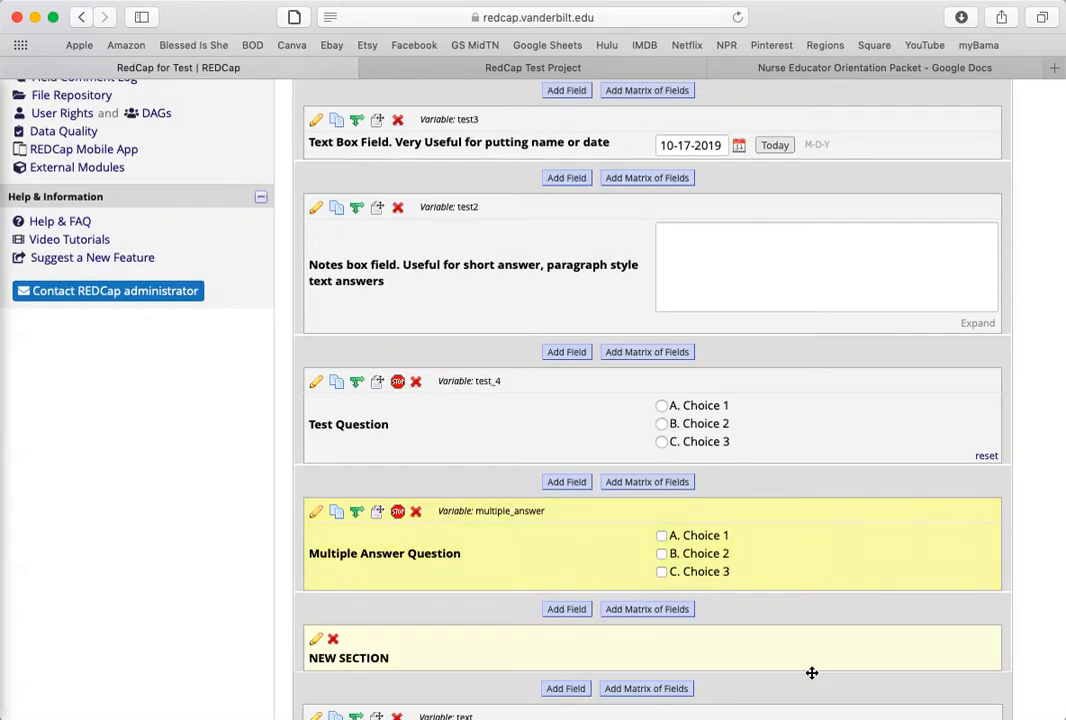
Tick all three choices, A, B and C, of the Multiple Answer Question to try out multiple selection
scroll(769, 539, down, 2)
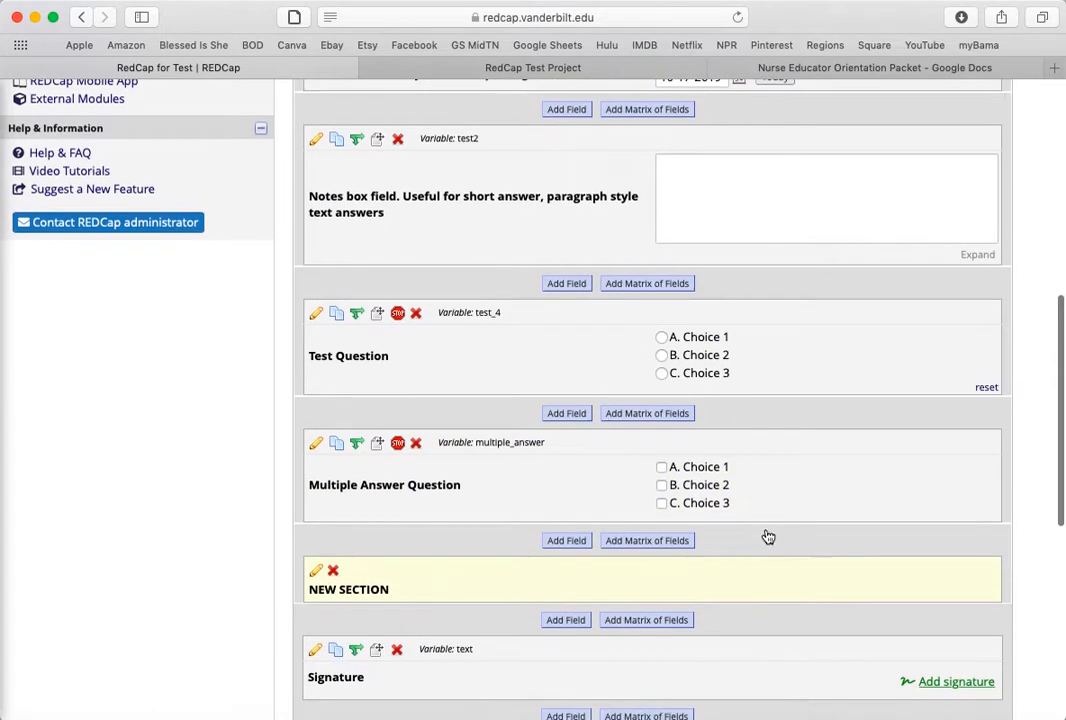
click(661, 468)
click(661, 485)
click(661, 503)
Review the NEW SECTION header's field settings, save them as they are, and check the header in the survey view
scroll(504, 460, down, 4)
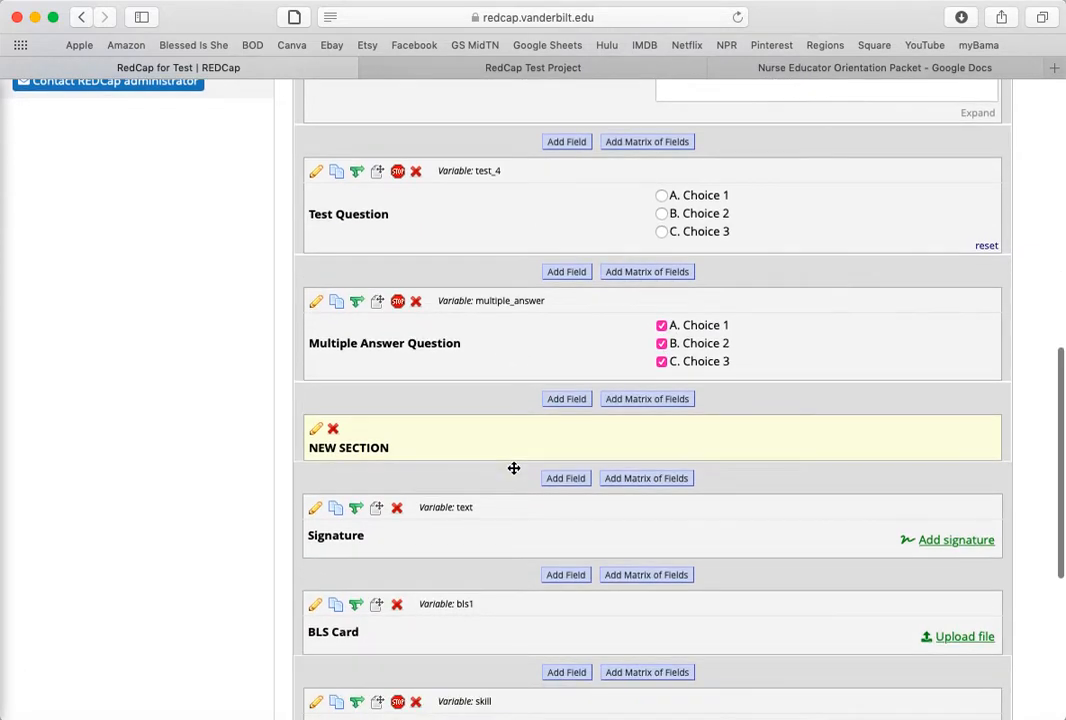
click(315, 428)
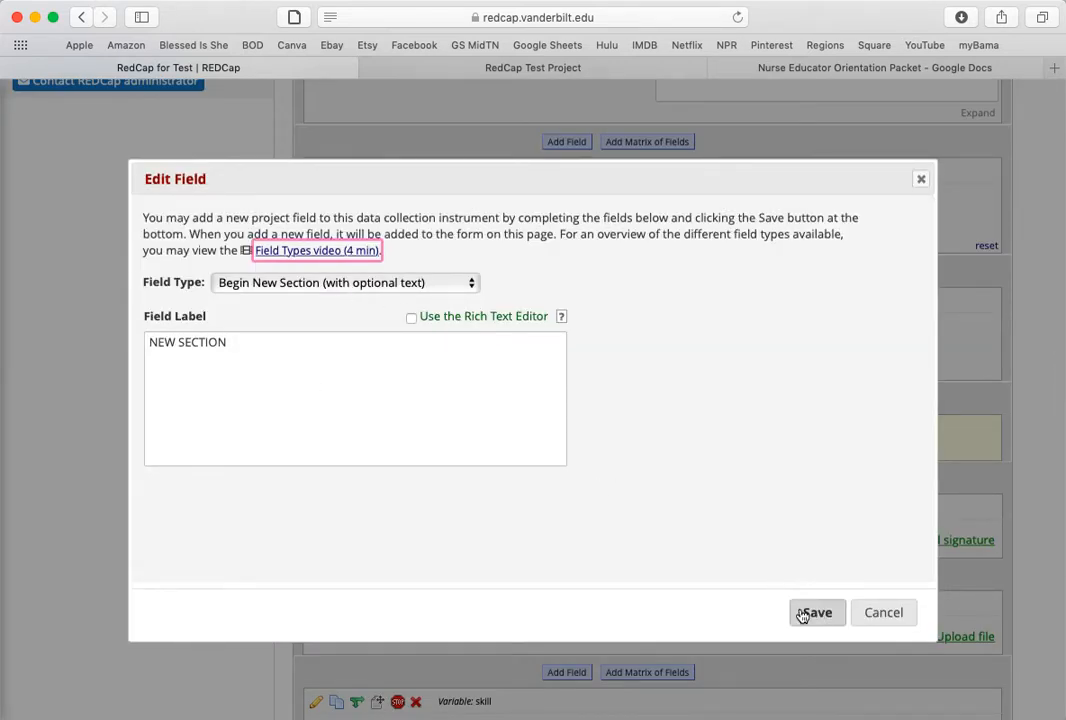
click(425, 378)
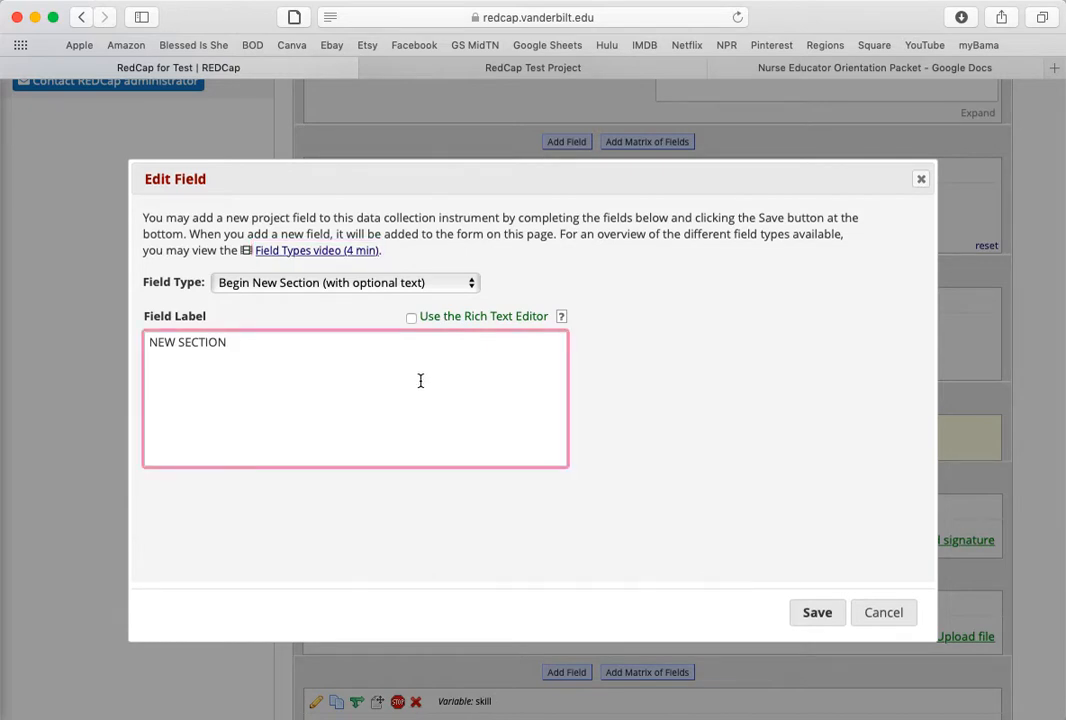
click(815, 612)
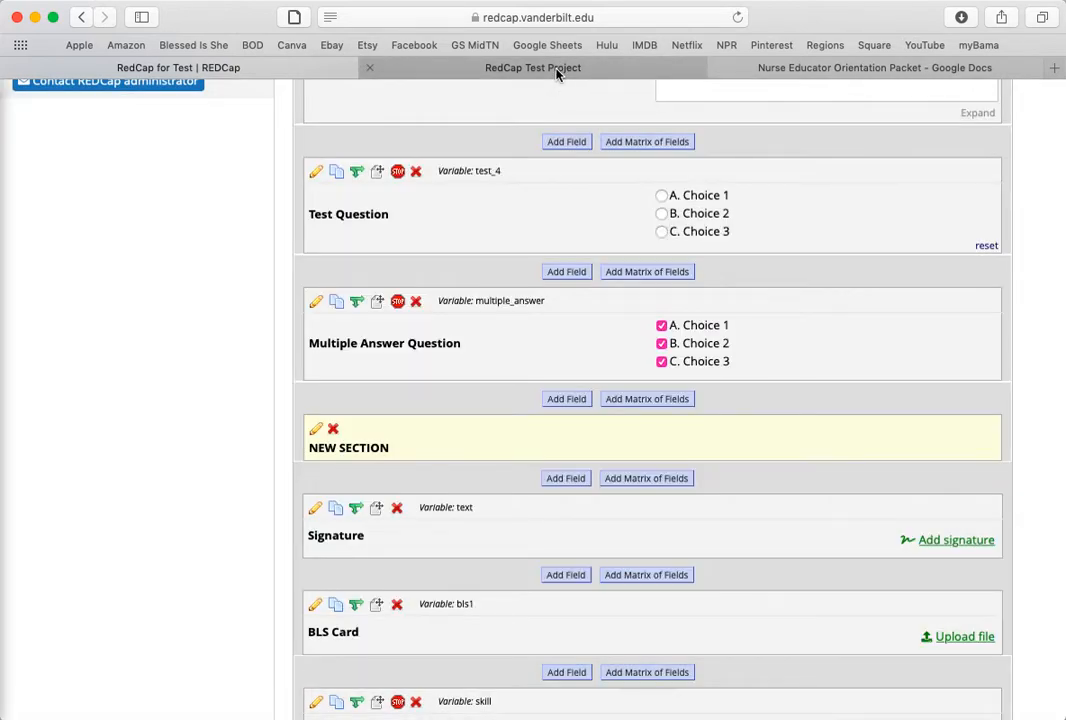
click(557, 70)
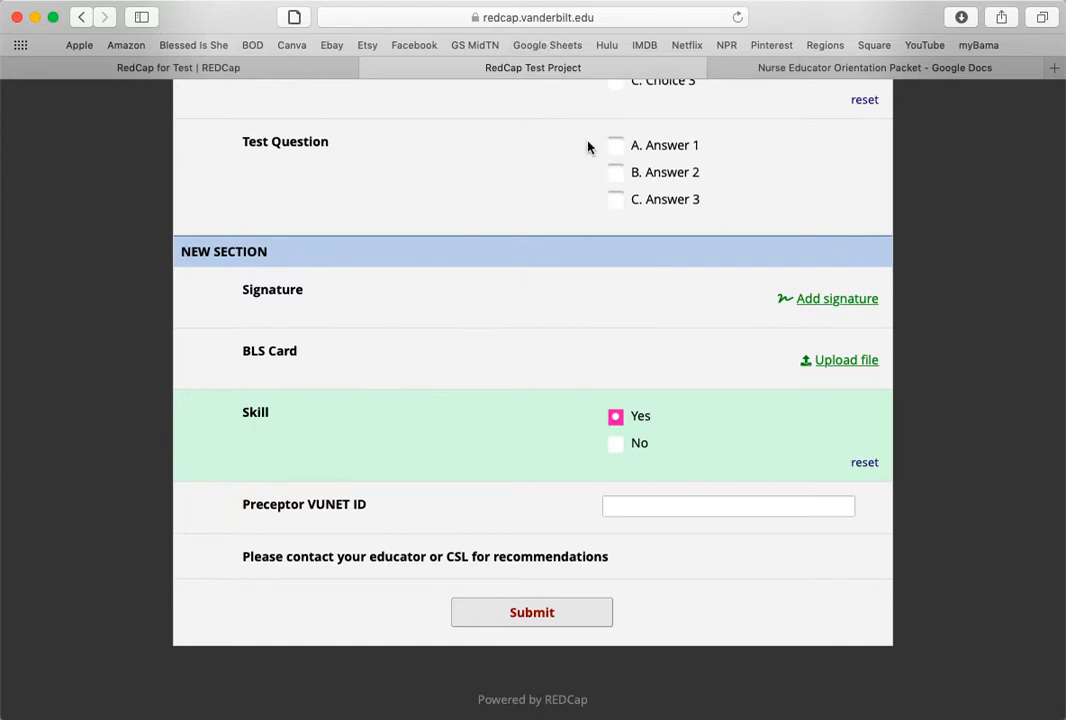
click(262, 69)
Review the Signature field's settings in the form designer and close them without changes
scroll(287, 336, down, 3)
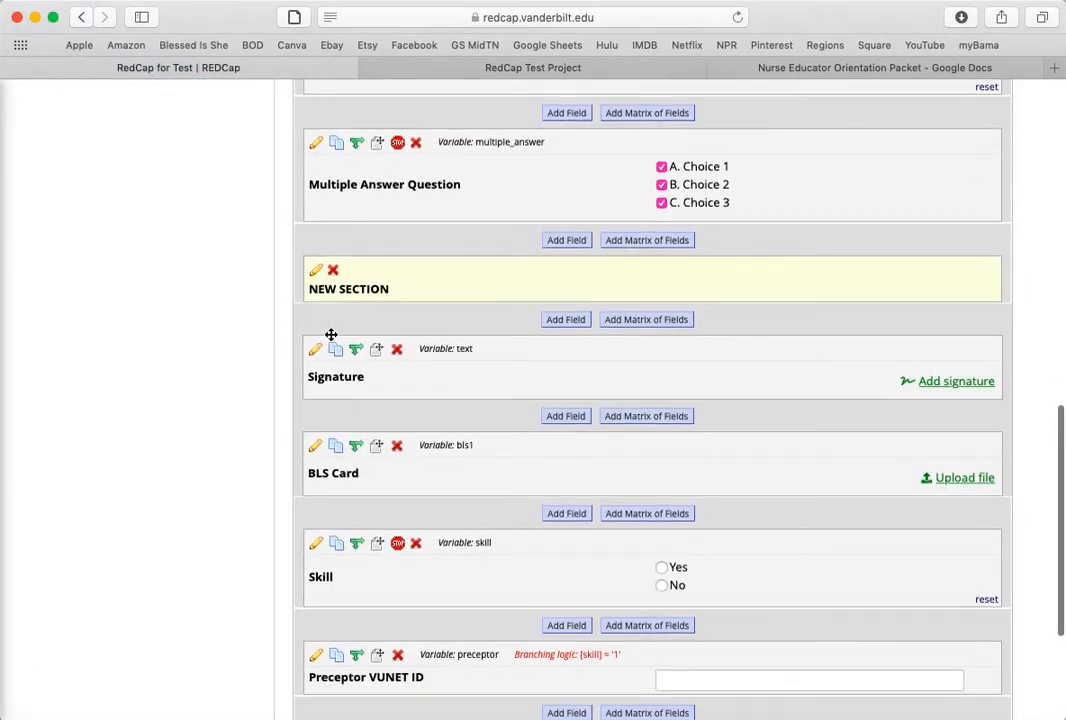
click(315, 350)
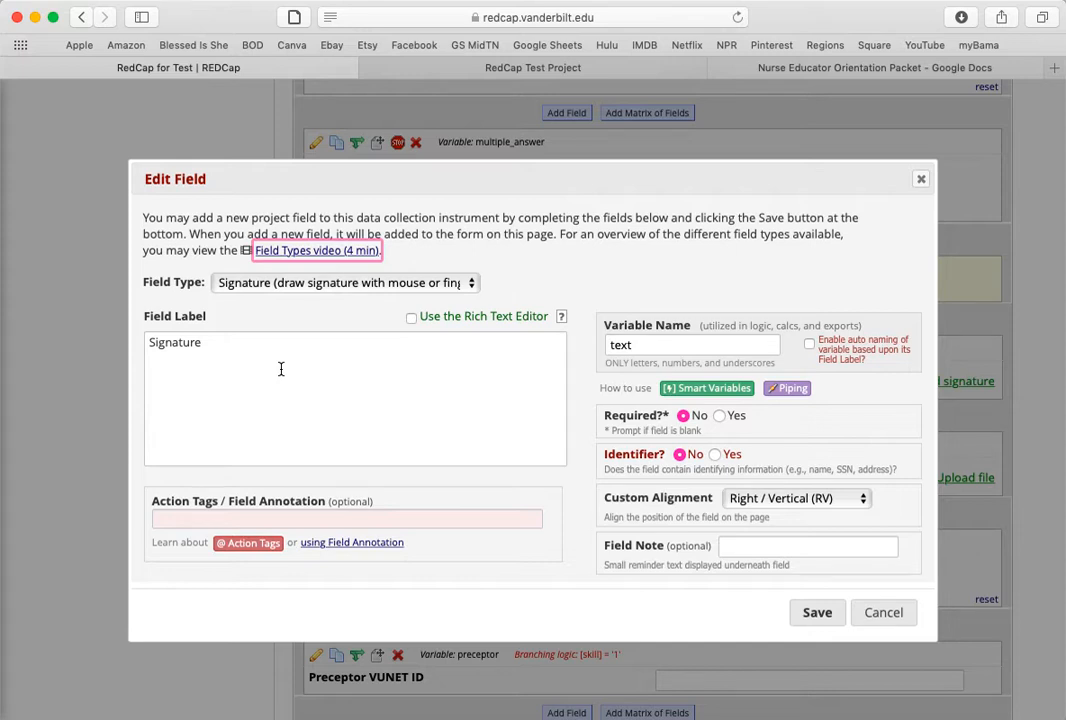
click(884, 613)
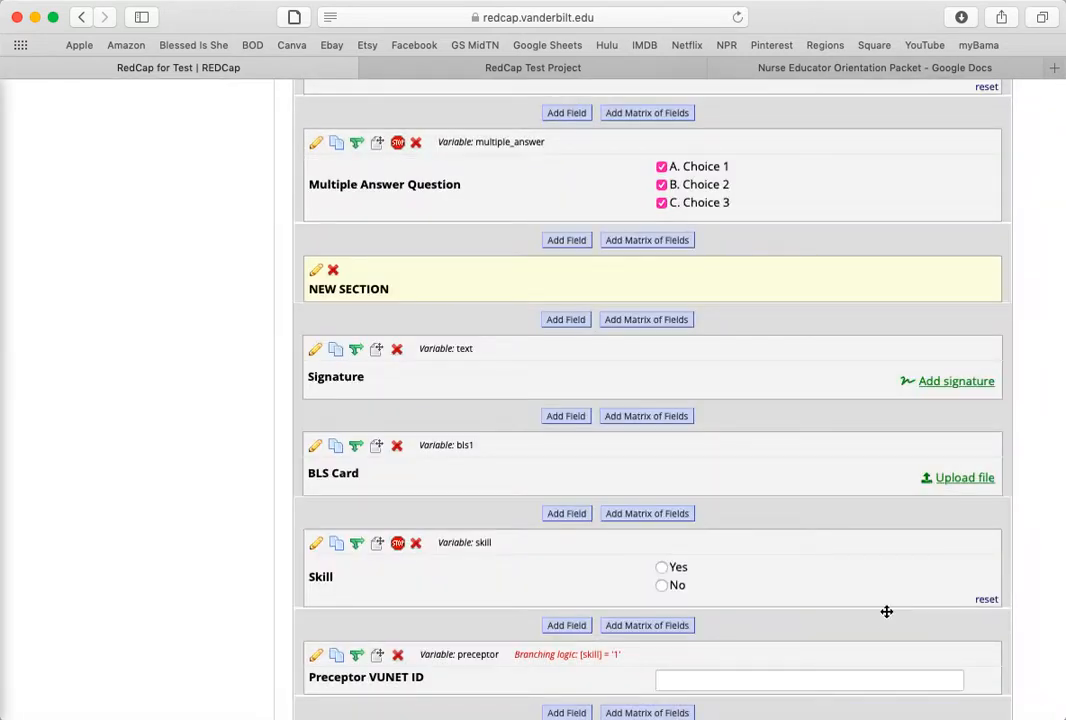
In the RedCap Test Project survey, hand-write "Test" in the Signature field and save the signature
click(545, 69)
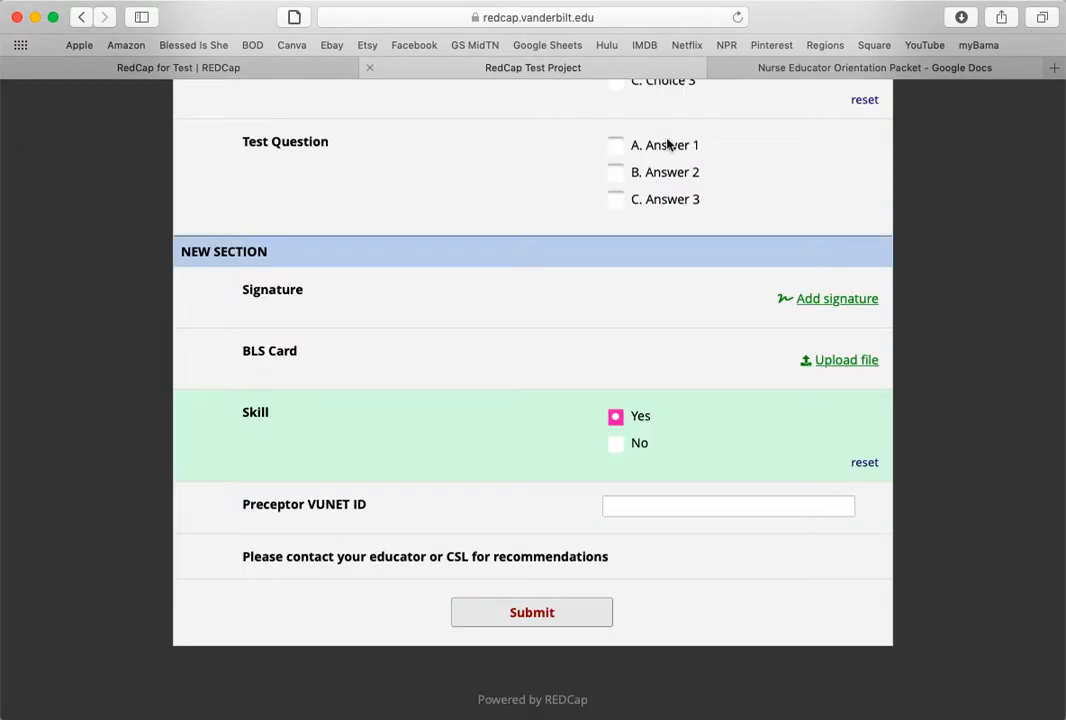
click(823, 302)
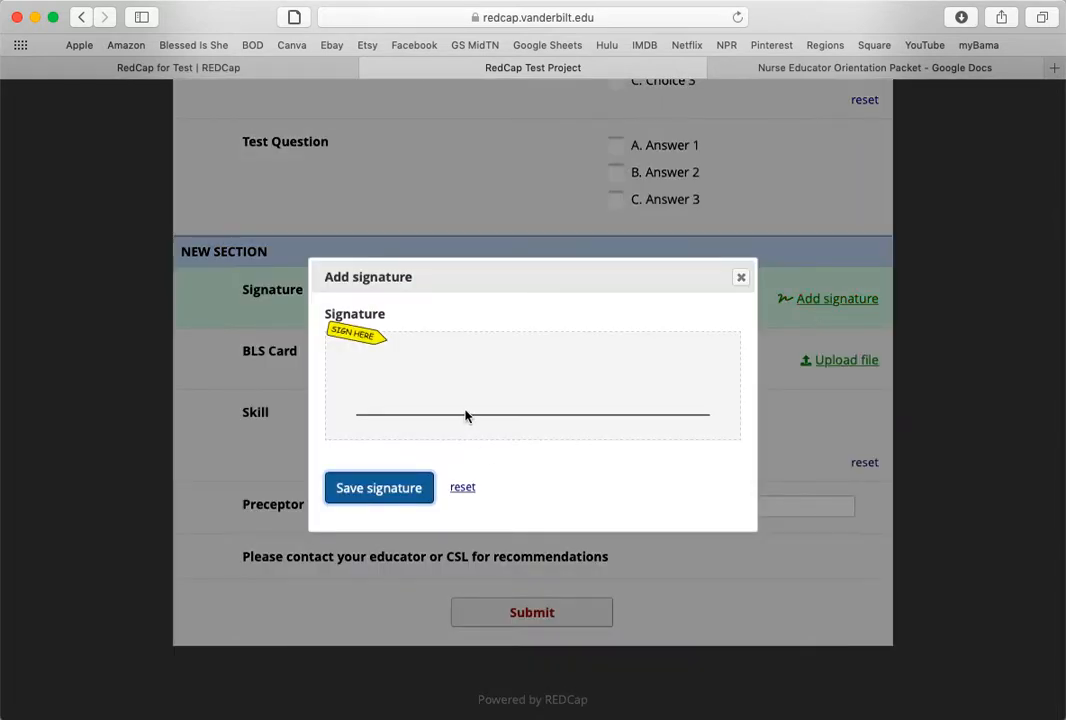
mouse_move(384, 367)
mouse_down()
mouse_move(445, 357)
mouse_move(430, 414)
mouse_move(545, 370)
mouse_move(526, 374)
mouse_up()
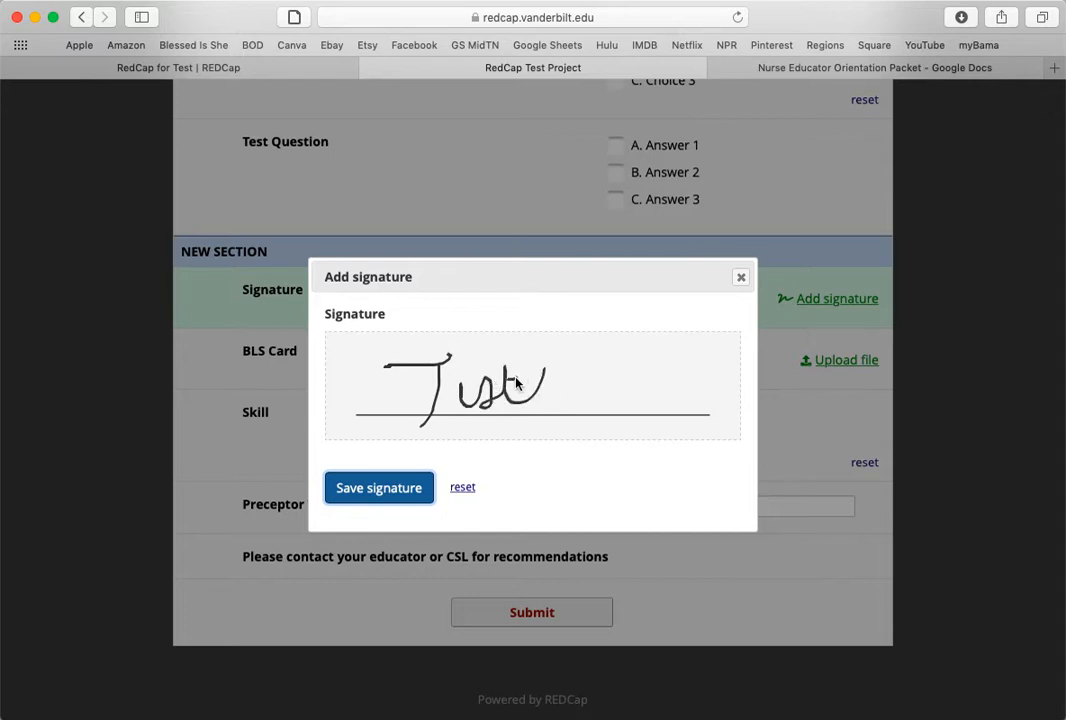
click(379, 488)
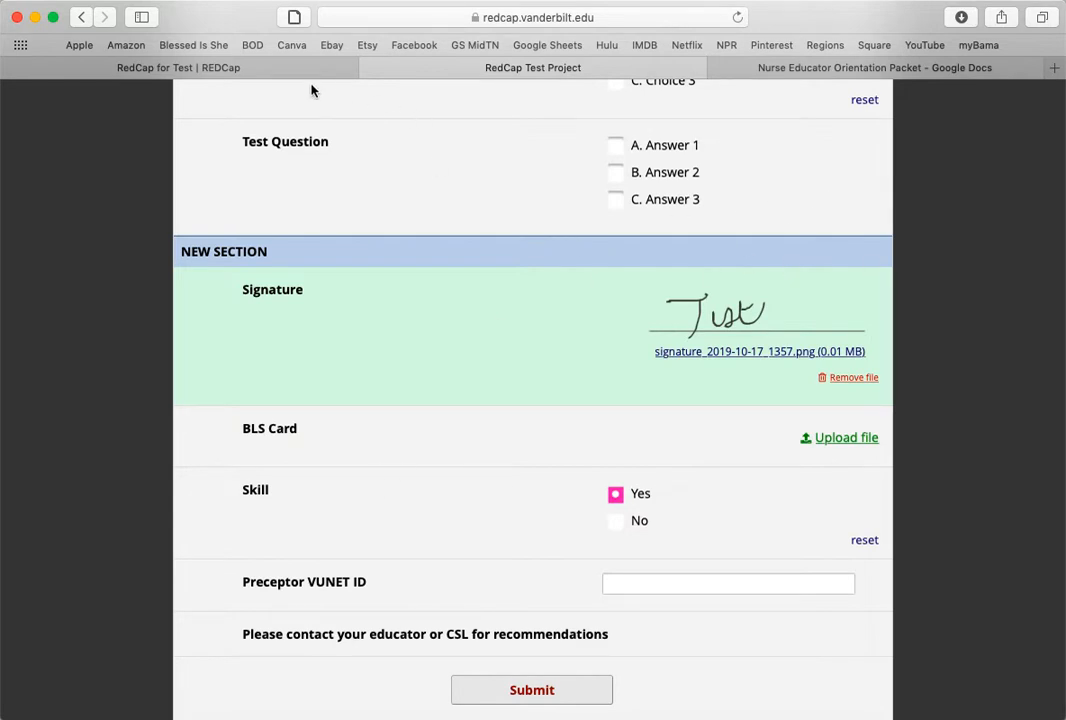
Review the BLS Card field's file upload settings, compare its upload link in the survey view, and close the settings
click(230, 67)
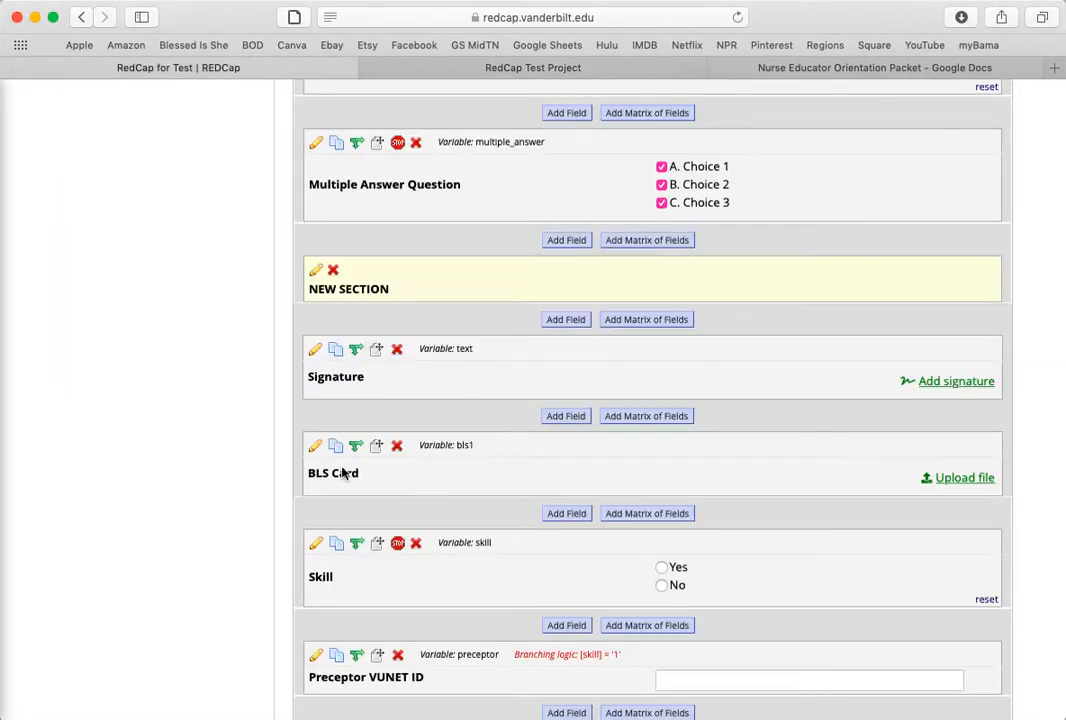
click(315, 448)
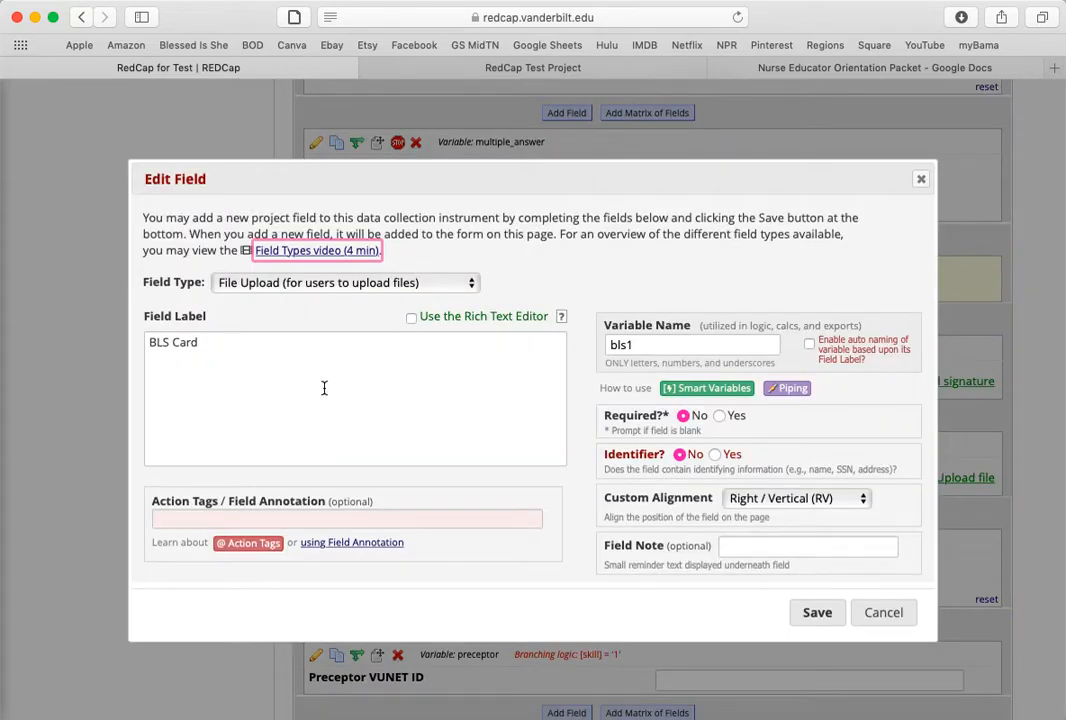
click(326, 286)
click(326, 286)
click(241, 372)
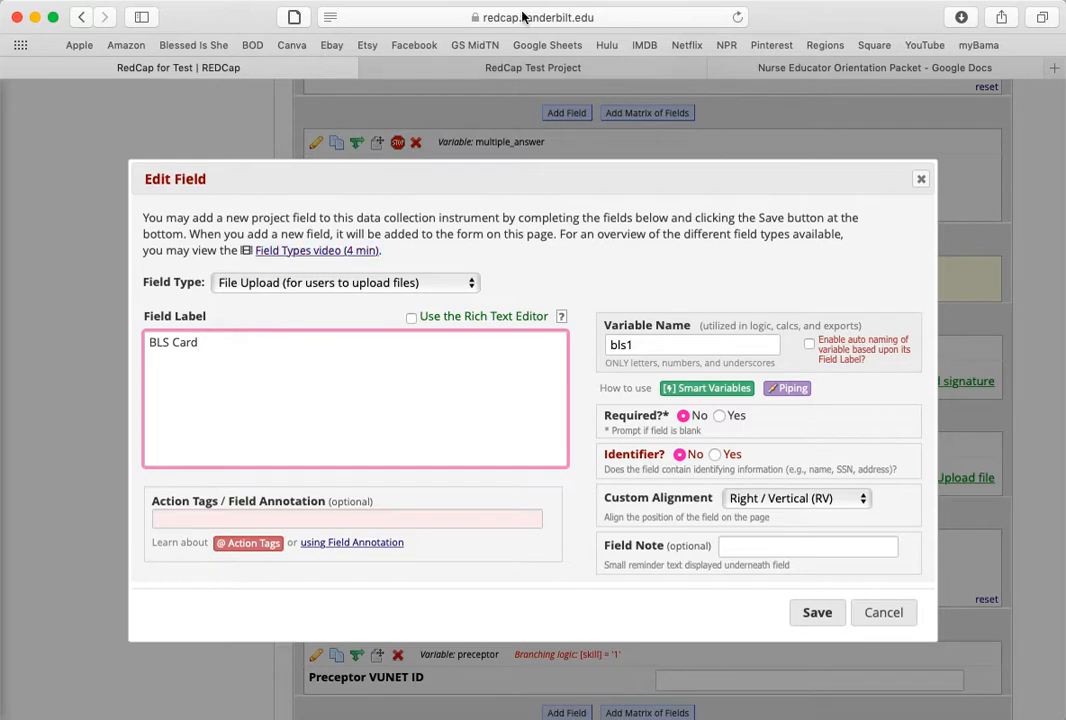
click(532, 70)
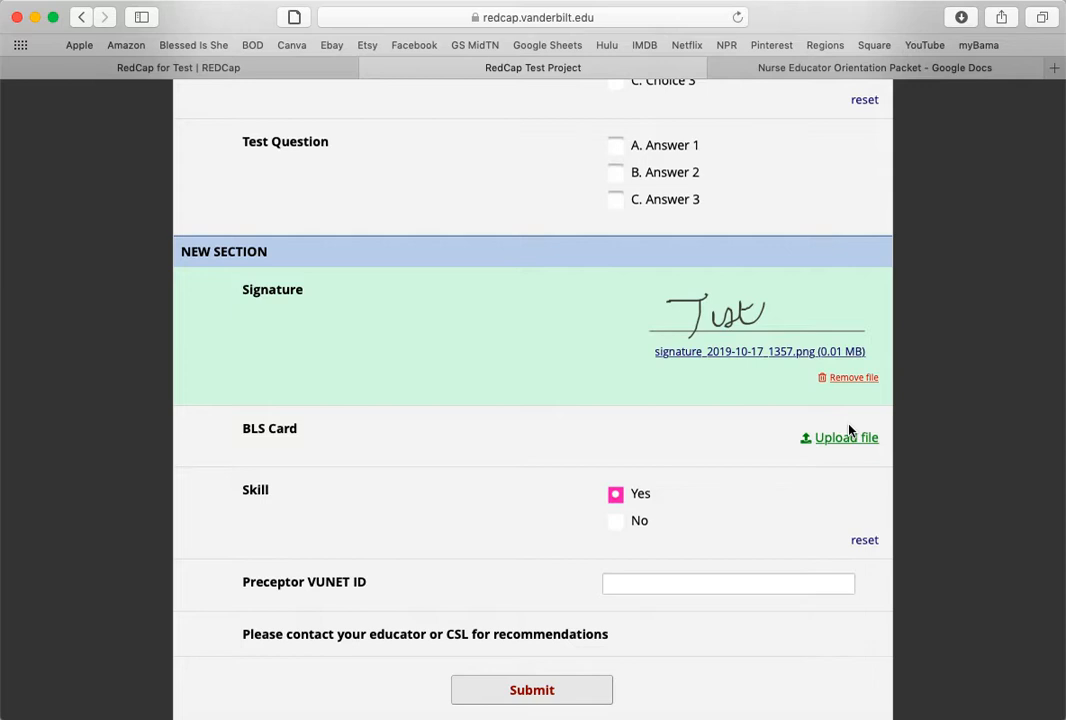
click(293, 72)
click(917, 184)
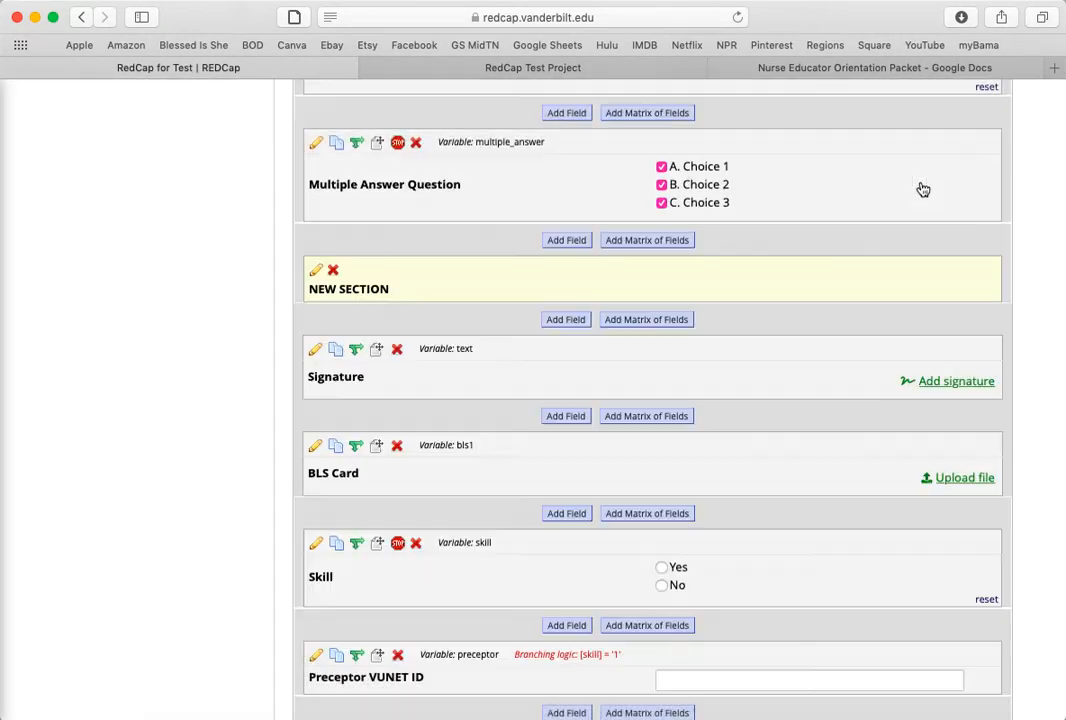
Examine the descriptive text field "Please contact your educator or CSL for recommendations" and the available field types, then cancel without changes
scroll(400, 415, down, 3)
scroll(407, 411, down, 1)
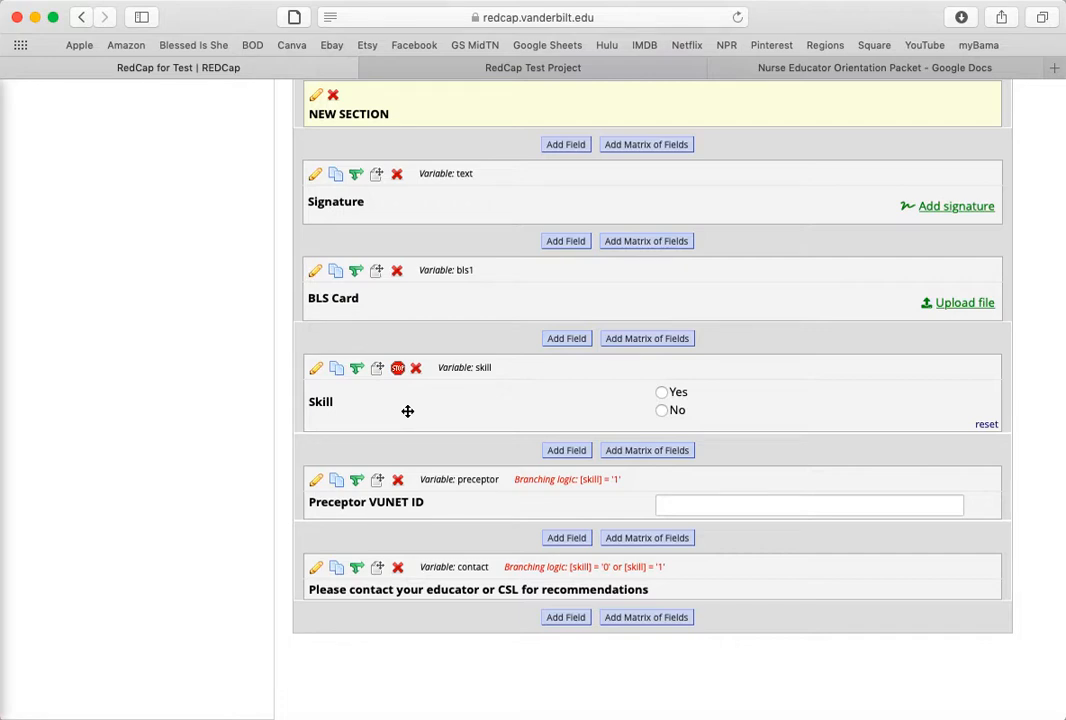
click(316, 567)
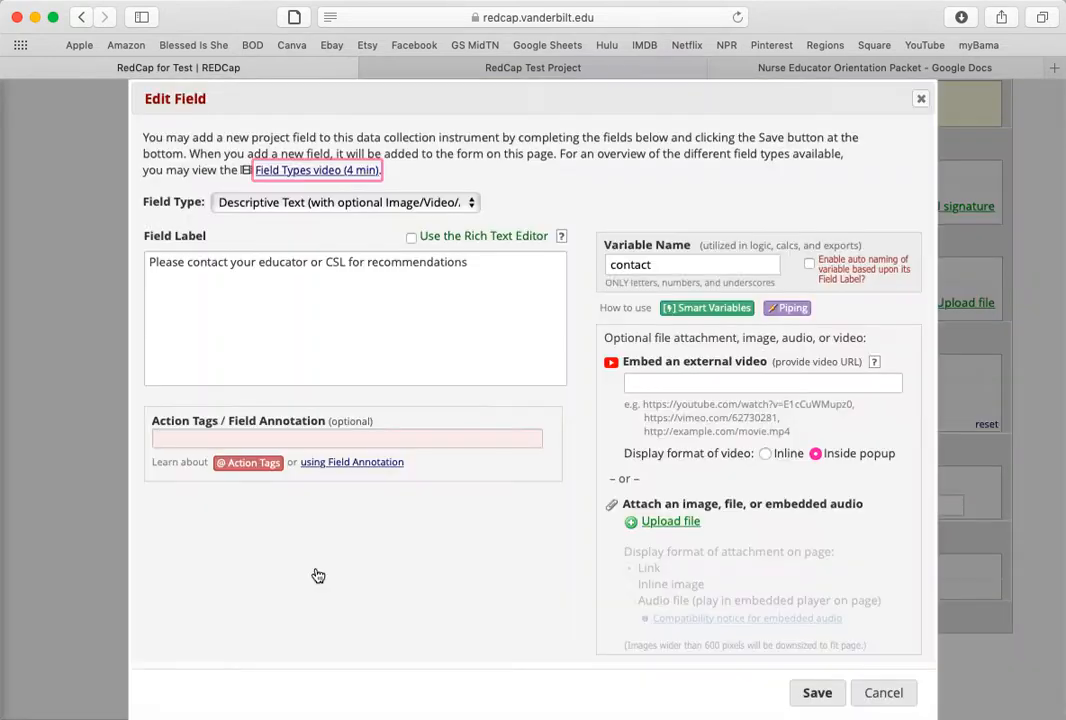
click(401, 203)
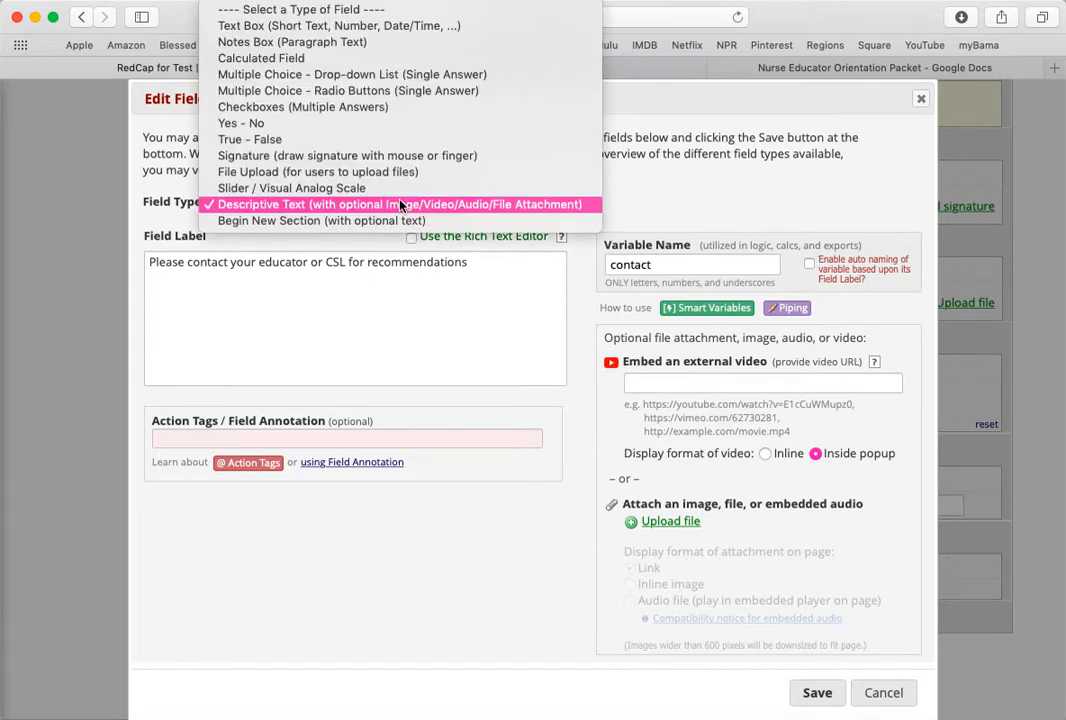
click(504, 296)
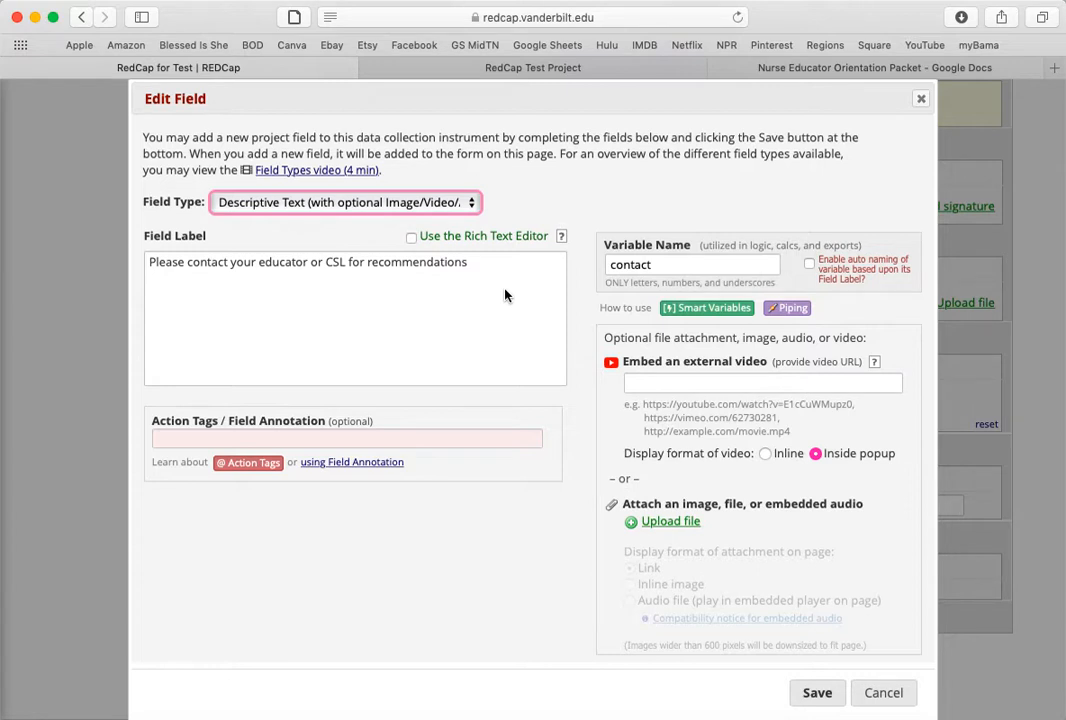
click(463, 203)
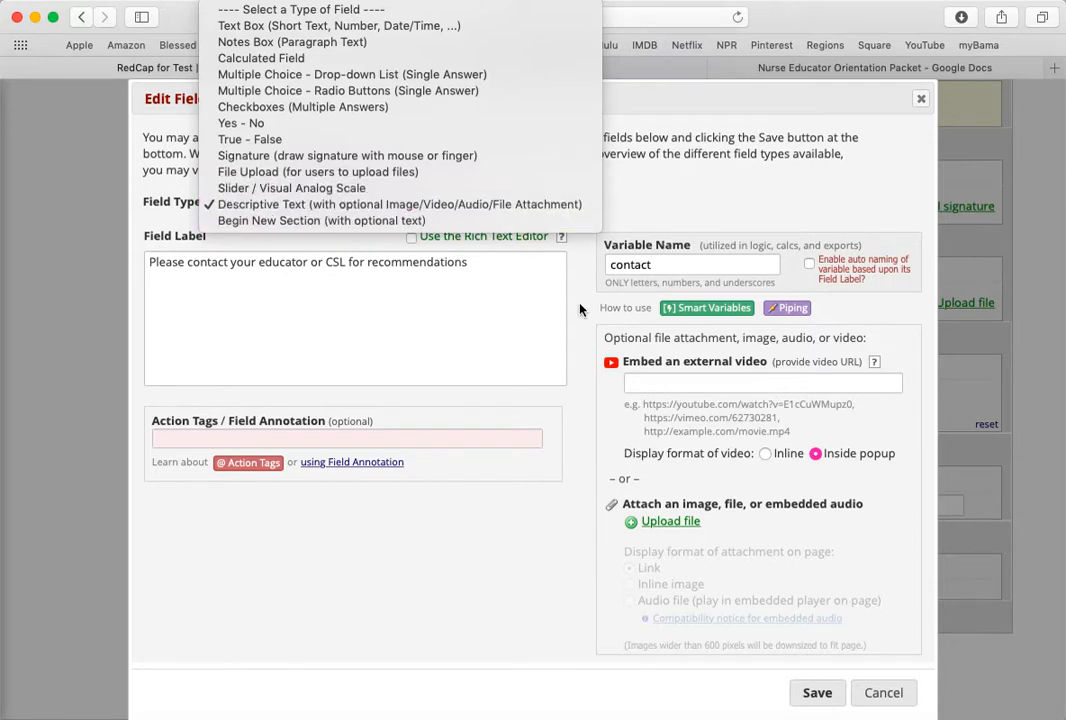
click(585, 414)
click(883, 693)
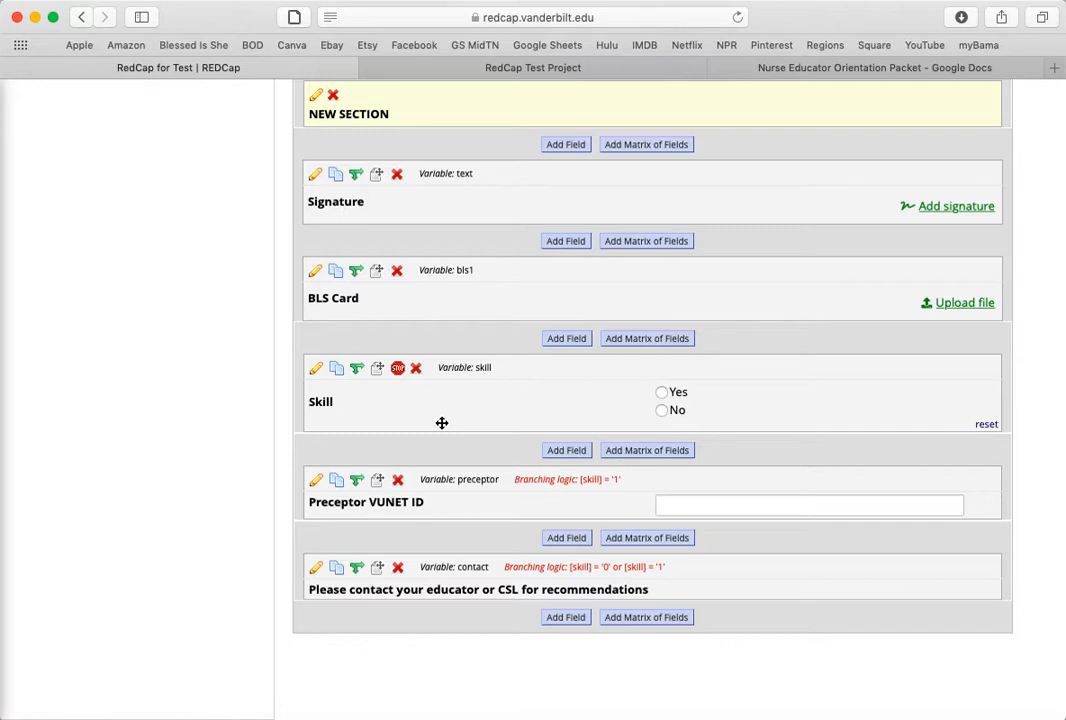
Test the Skill question's branching logic in the survey by resetting the answer, choosing Yes, and resetting it again
click(554, 67)
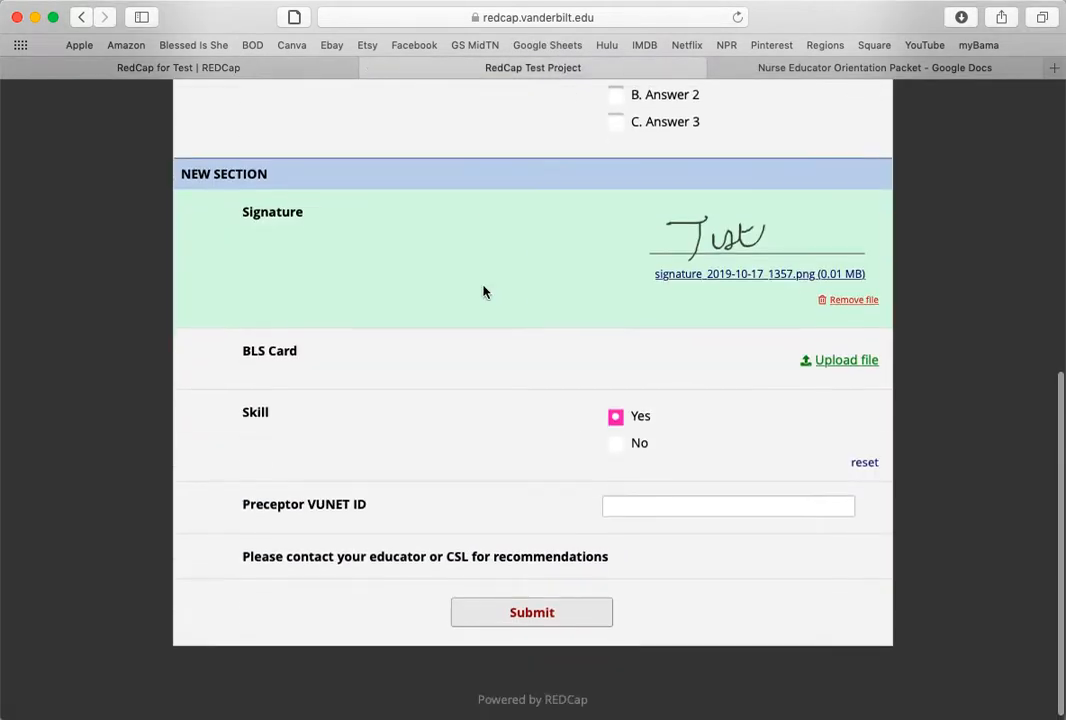
click(864, 463)
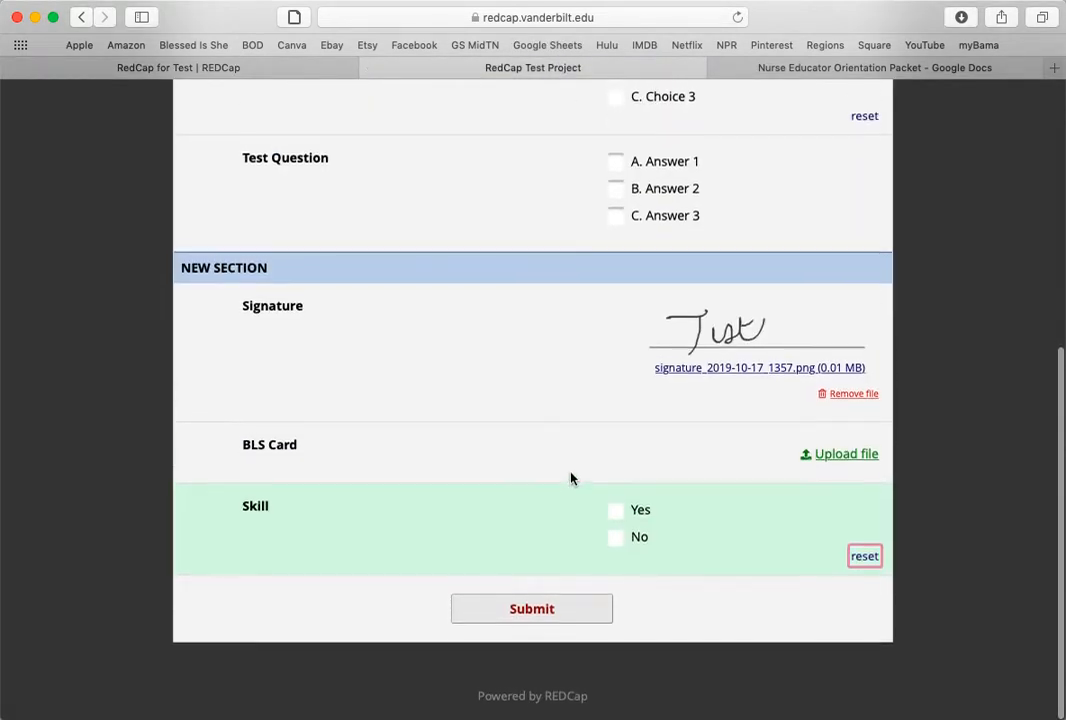
click(617, 515)
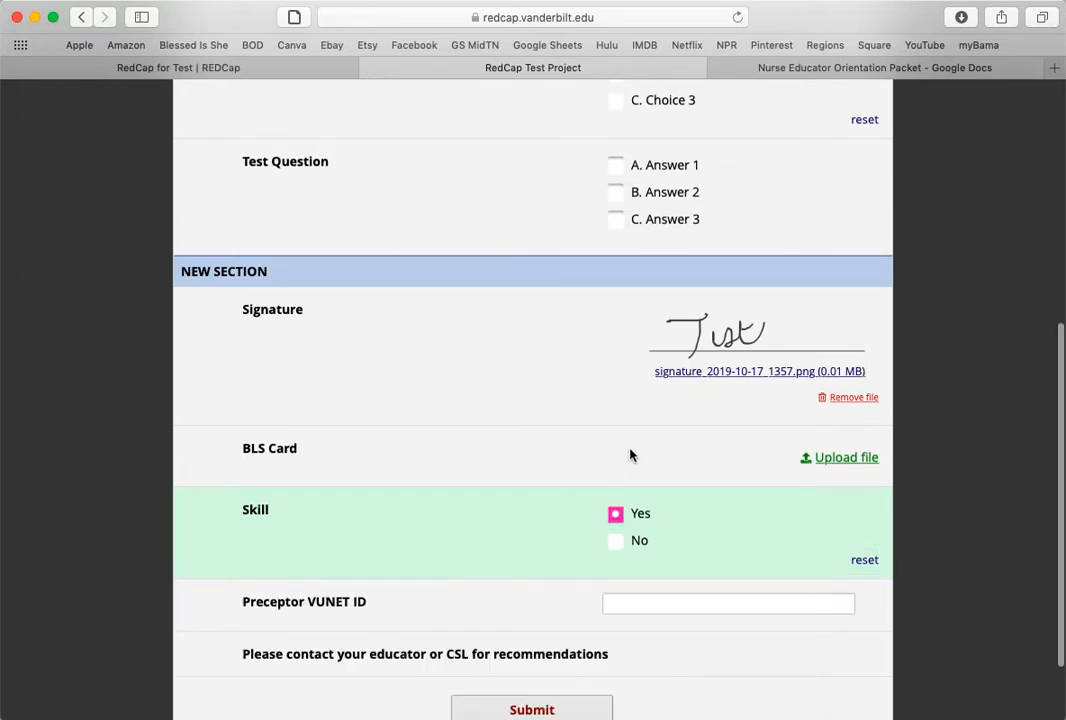
scroll(625, 499, down, 2)
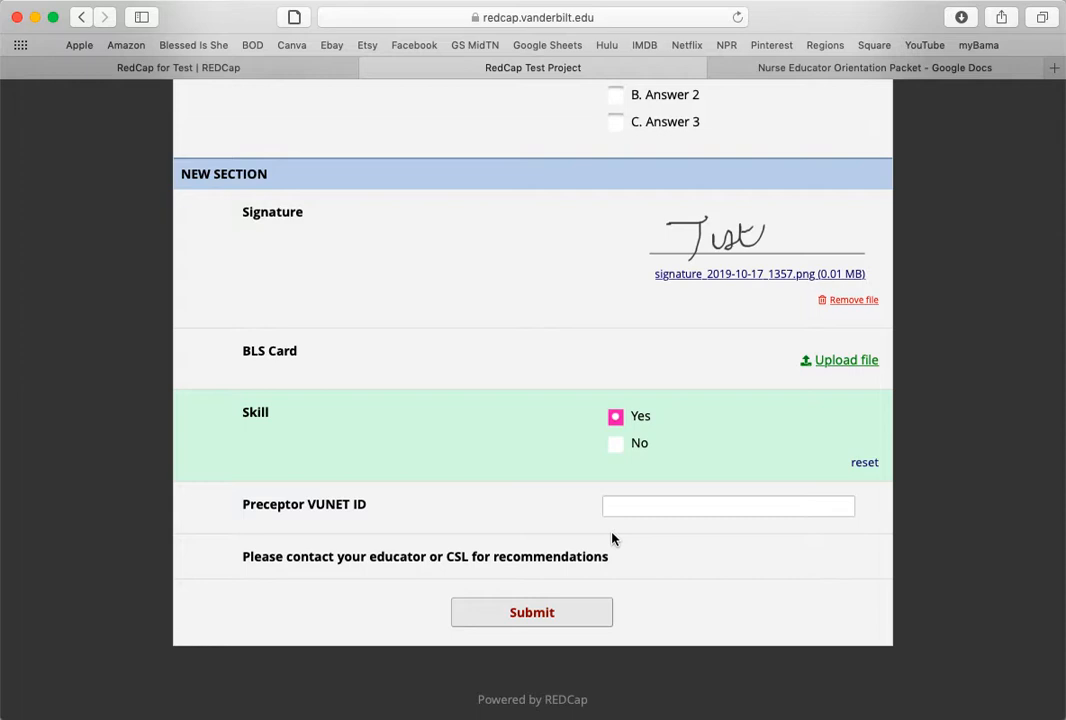
click(864, 462)
Back in the instrument editor, start a new Text Box field directly below the Preceptor VUNET ID field
click(141, 62)
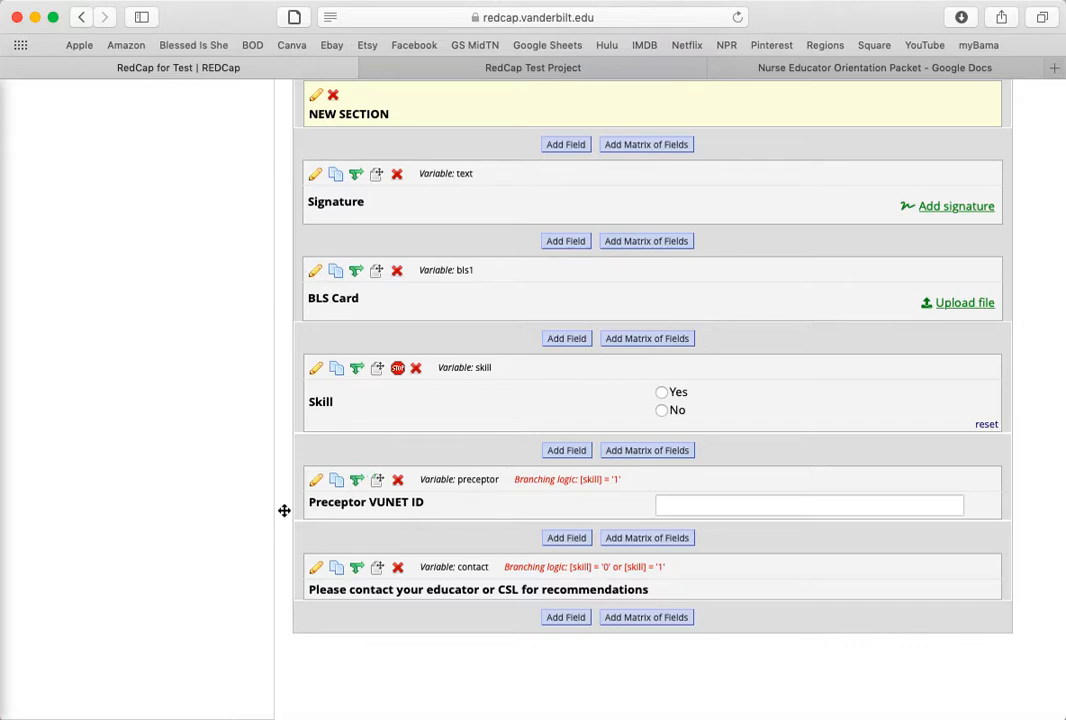
click(567, 538)
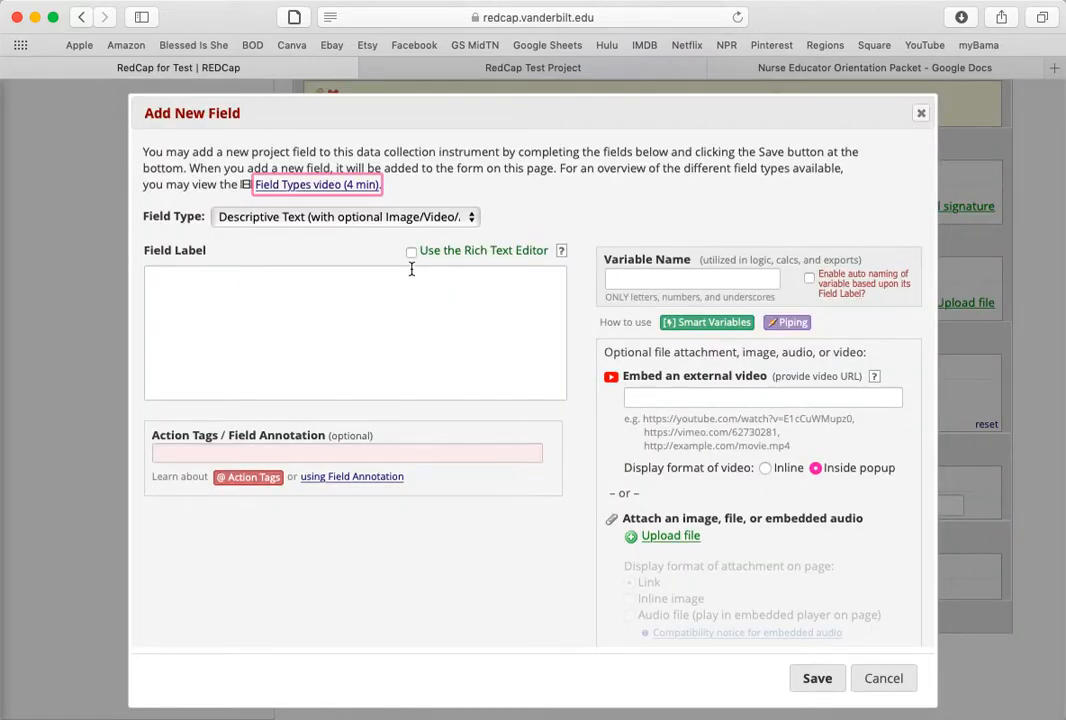
click(397, 219)
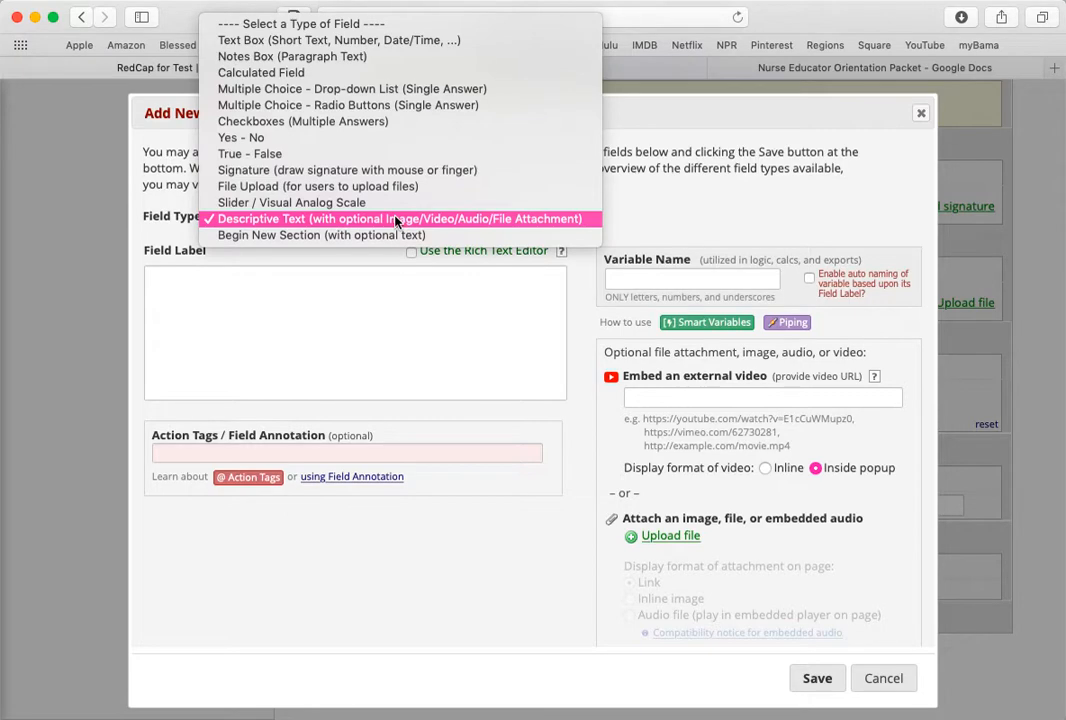
click(390, 39)
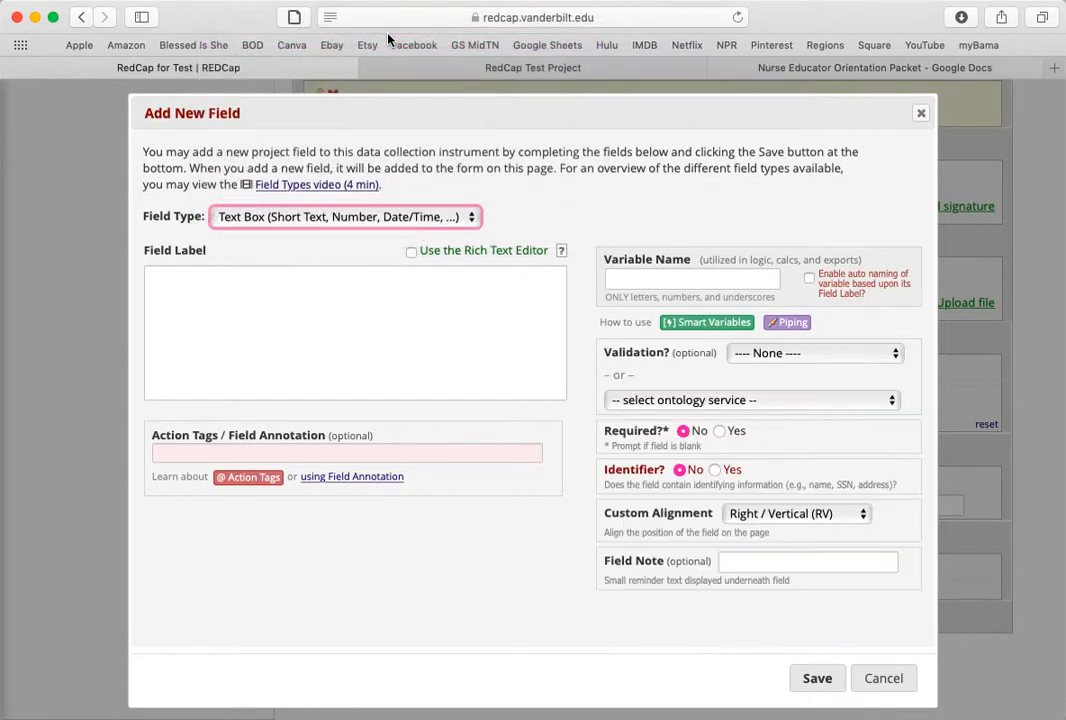
click(404, 217)
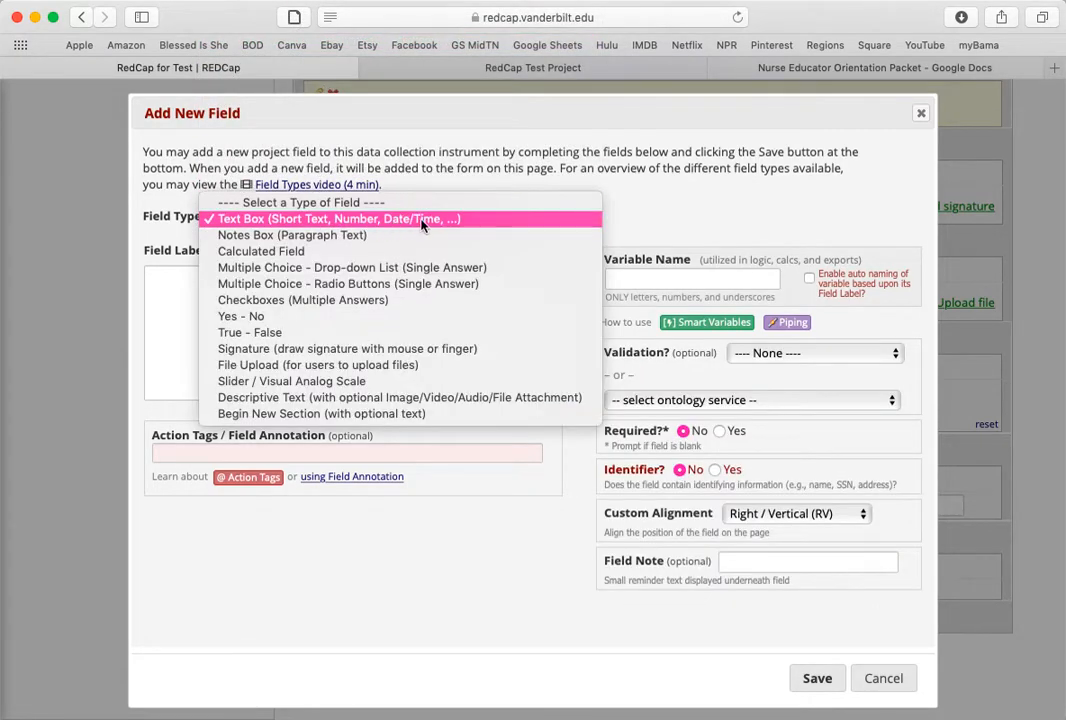
click(474, 219)
Label the new field "Date Skill Completed" and set its variable name to date1
click(471, 321)
text(Date Ski)
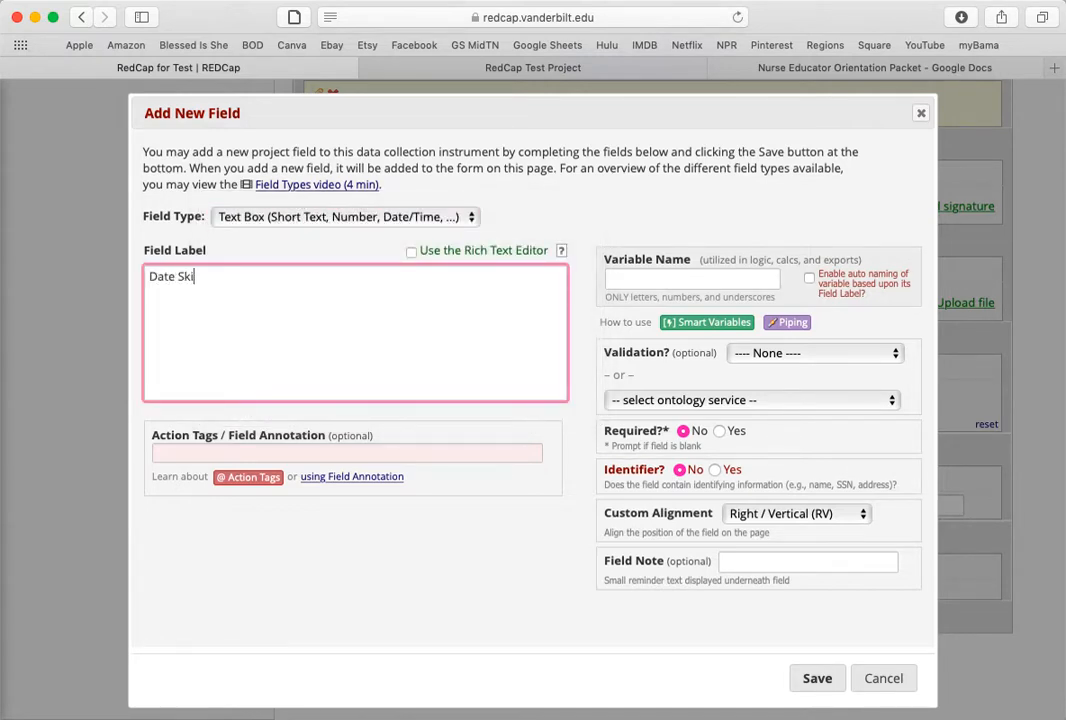
text(ll Completed)
click(711, 282)
text(date1)
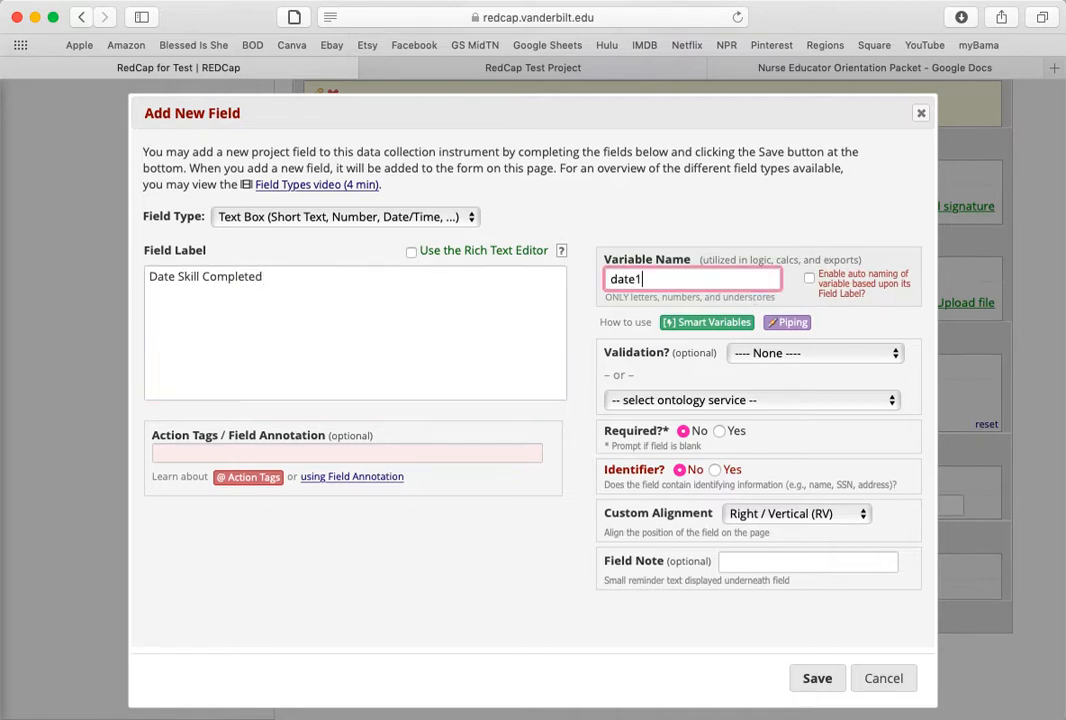
Set the new field's validation to Date (M-D-Y) and save the field
click(767, 353)
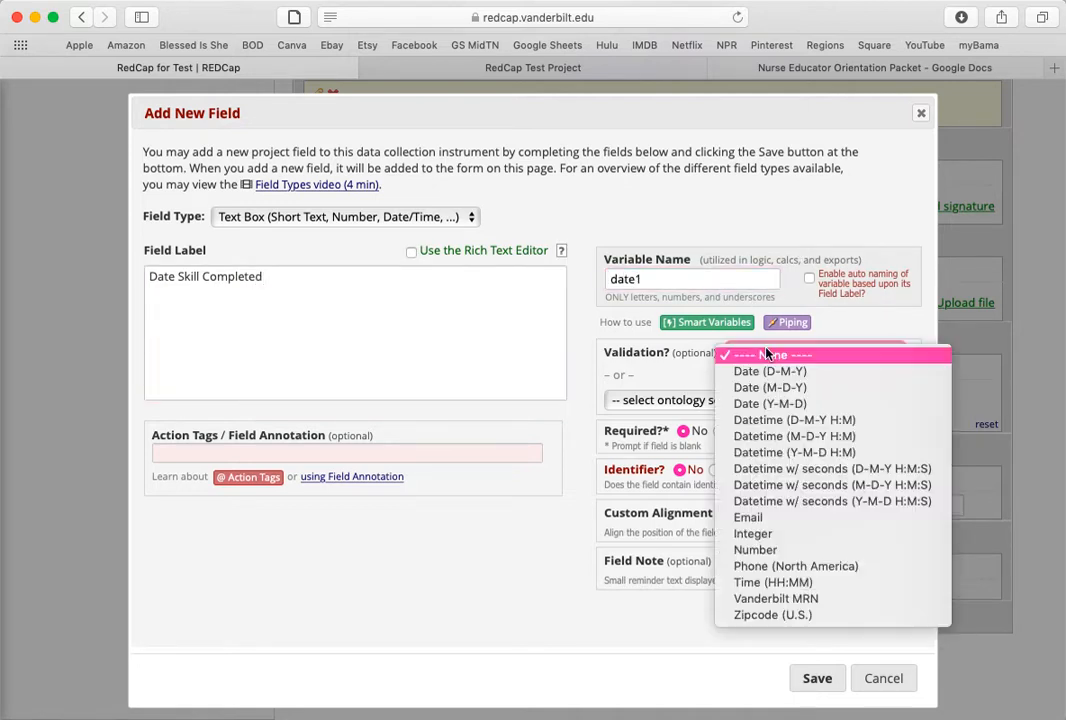
click(762, 389)
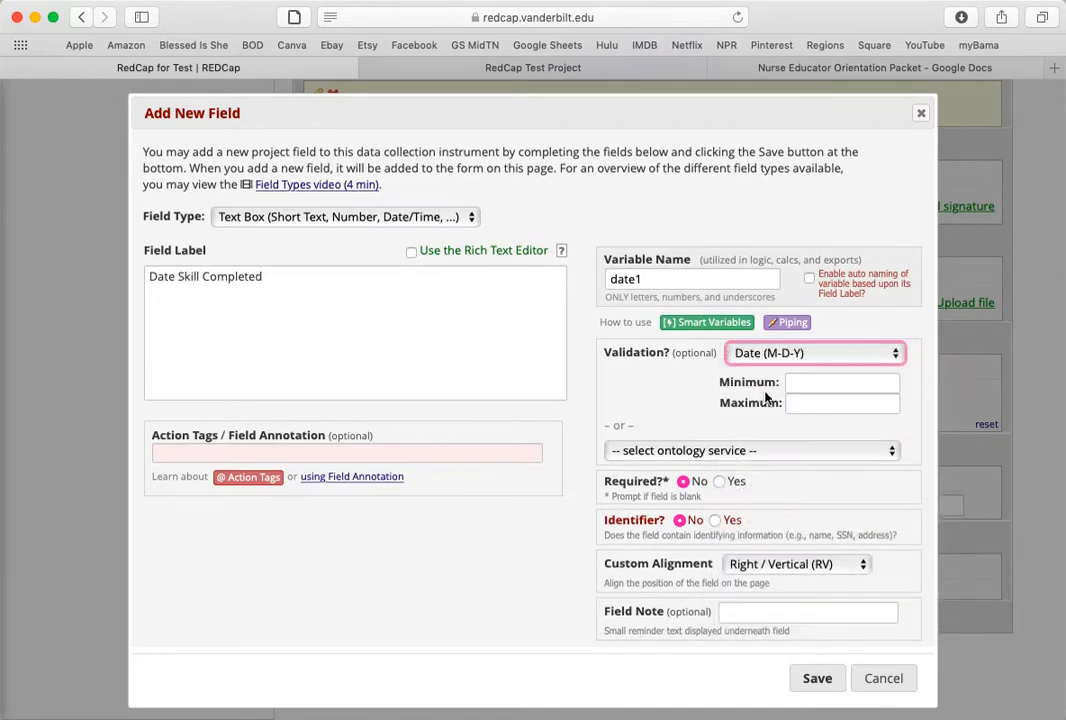
click(817, 680)
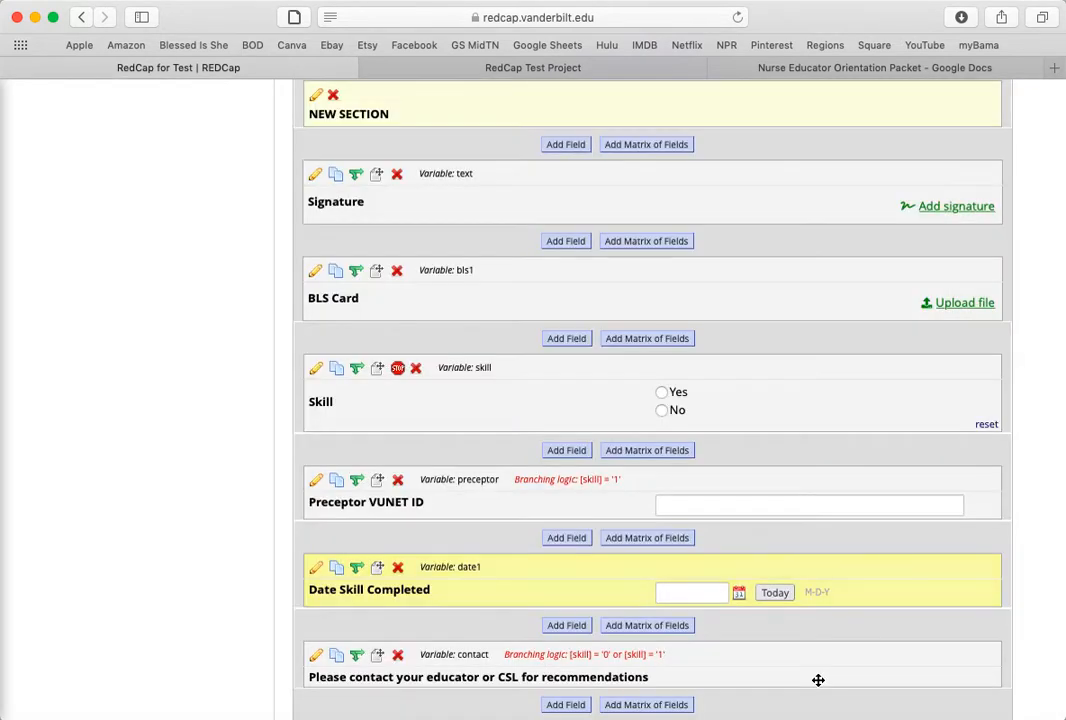
Reload the RedCap Test Project survey and check how the Date Skill Completed field displays below the Skill question
click(576, 69)
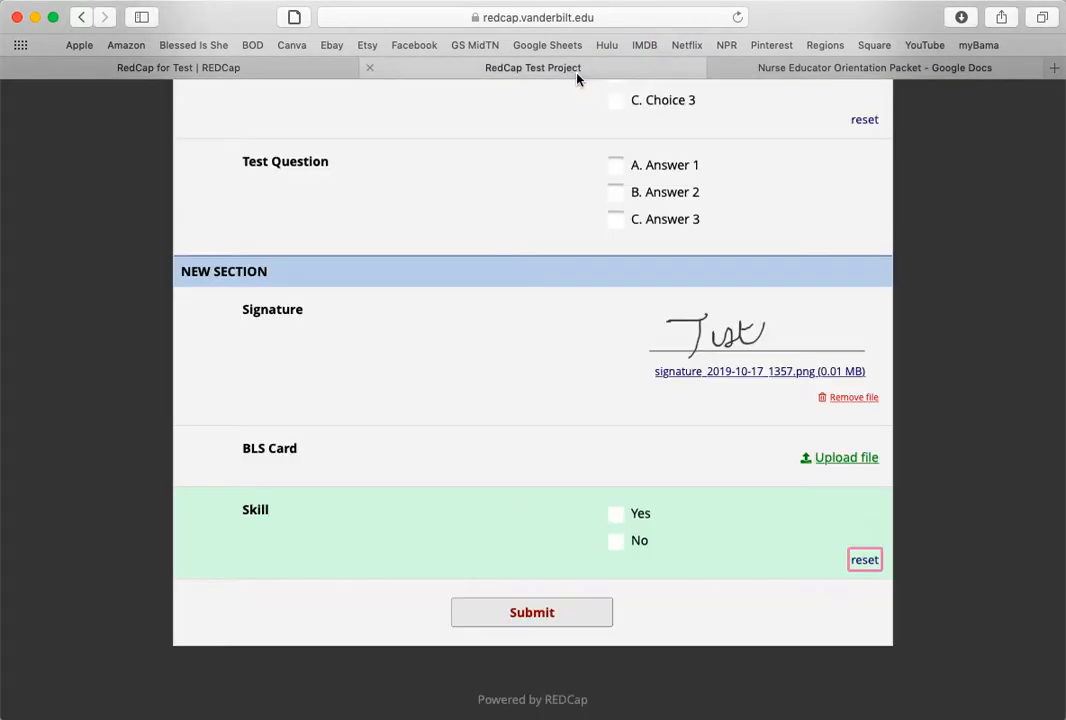
click(737, 17)
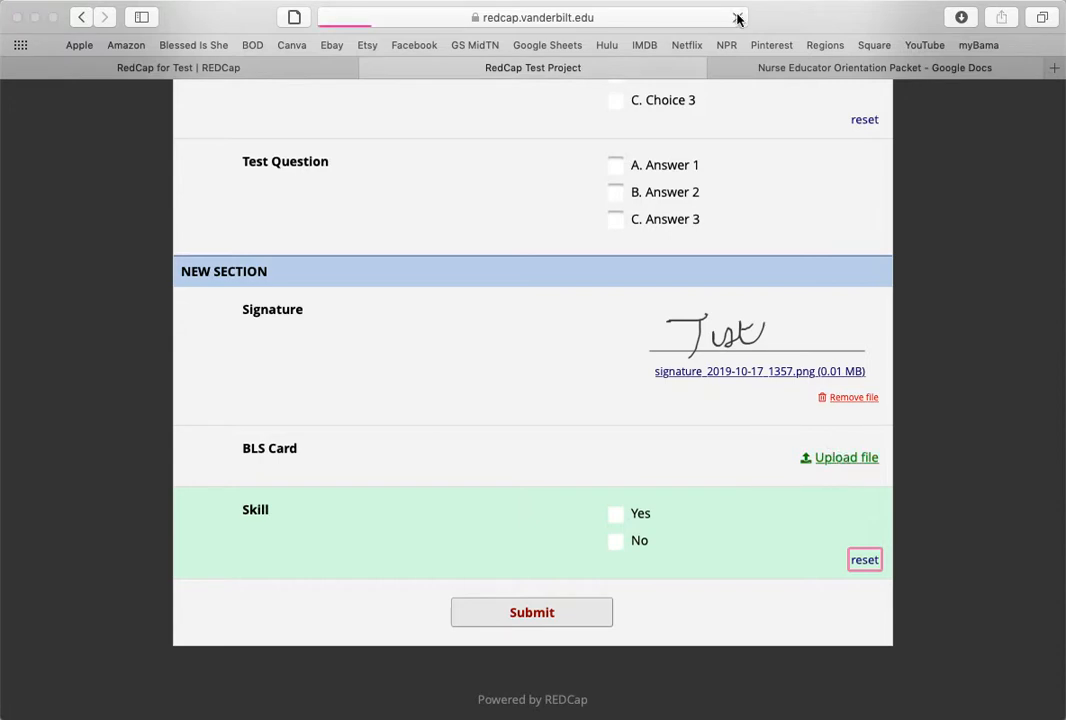
click(738, 264)
scroll(849, 293, down, 1)
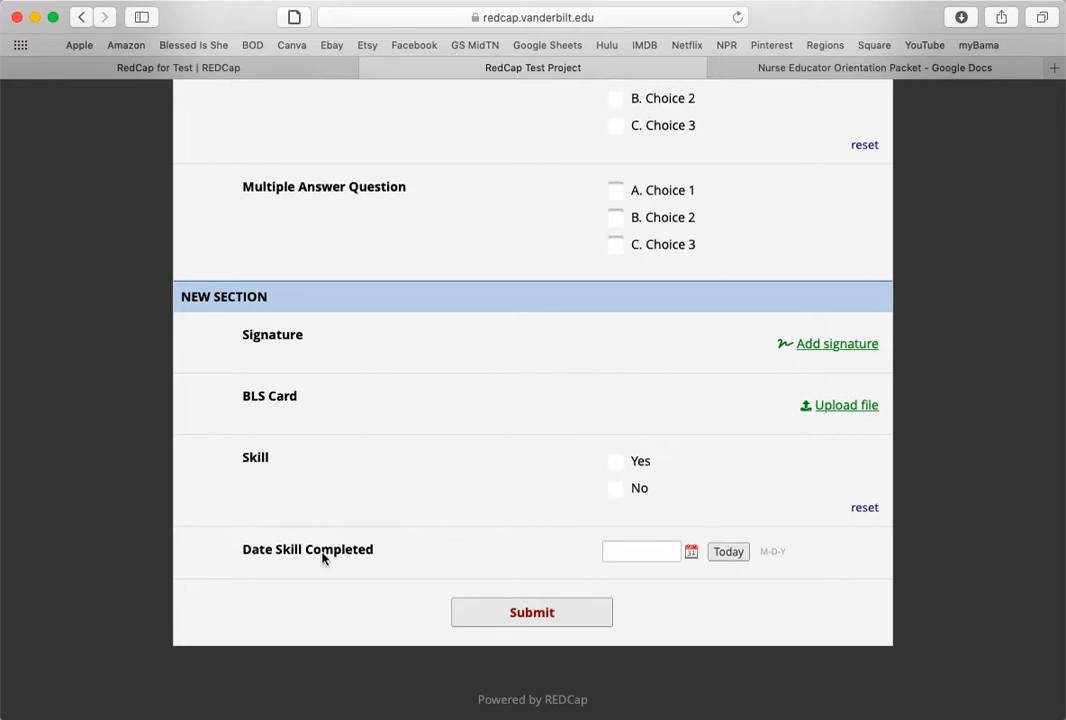
In the instrument editor, examine the Drag-N-Drop Logic Builder choices for the Date Skill Completed field and cancel without changes
click(238, 74)
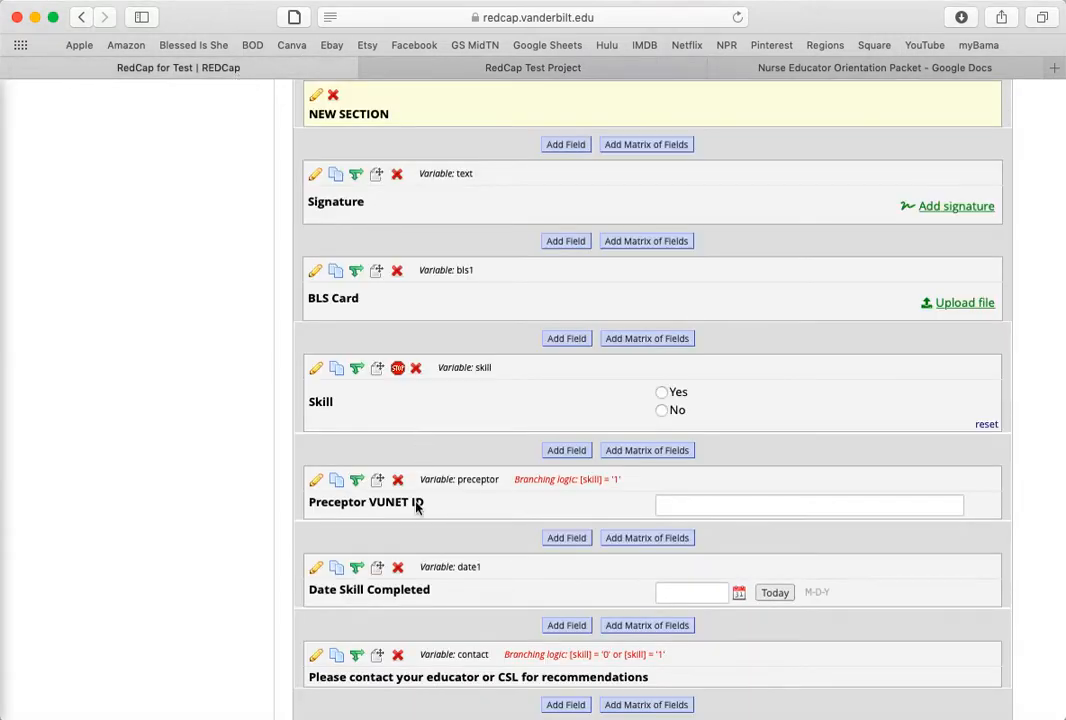
scroll(415, 505, down, 2)
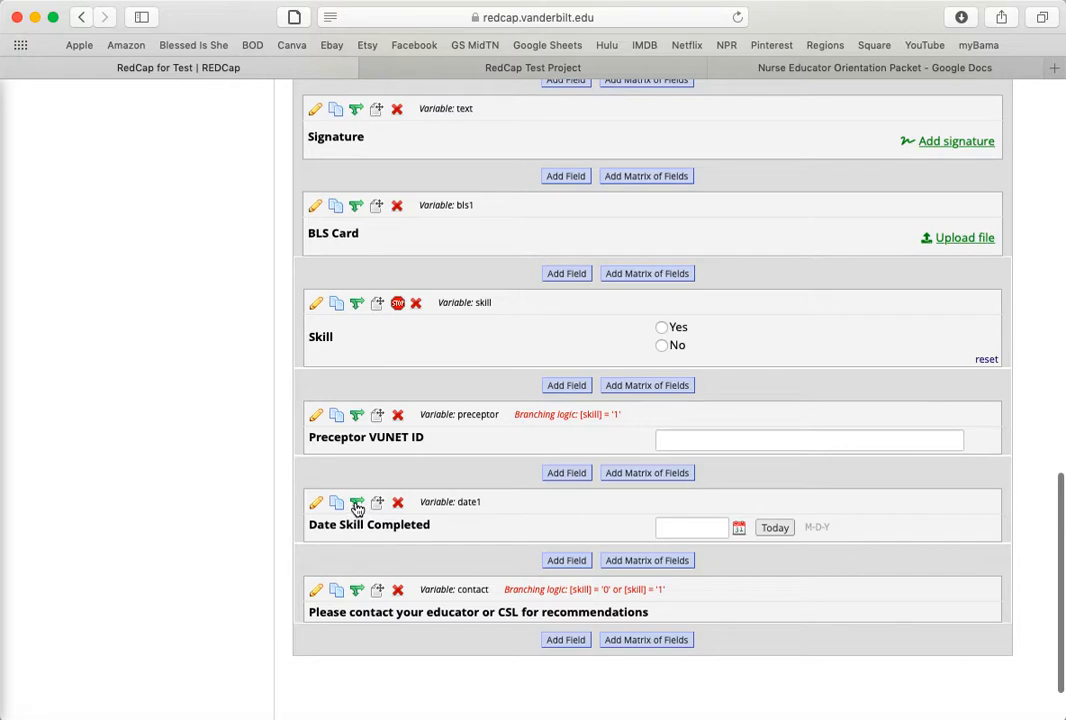
click(357, 505)
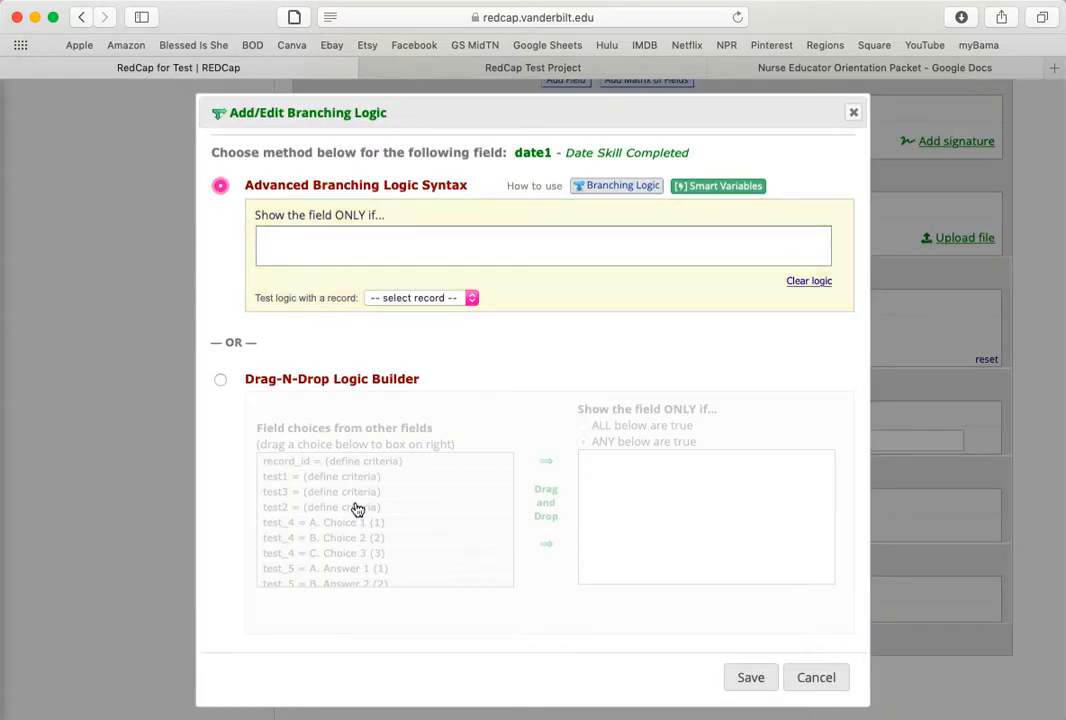
click(220, 380)
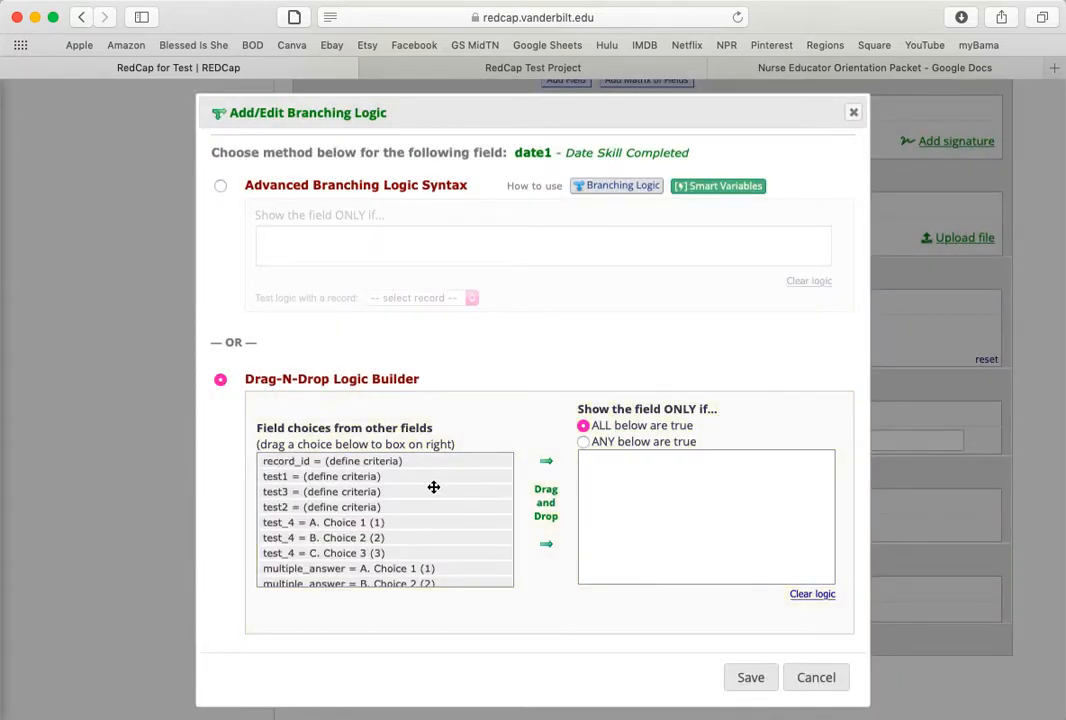
scroll(433, 487, down, 5)
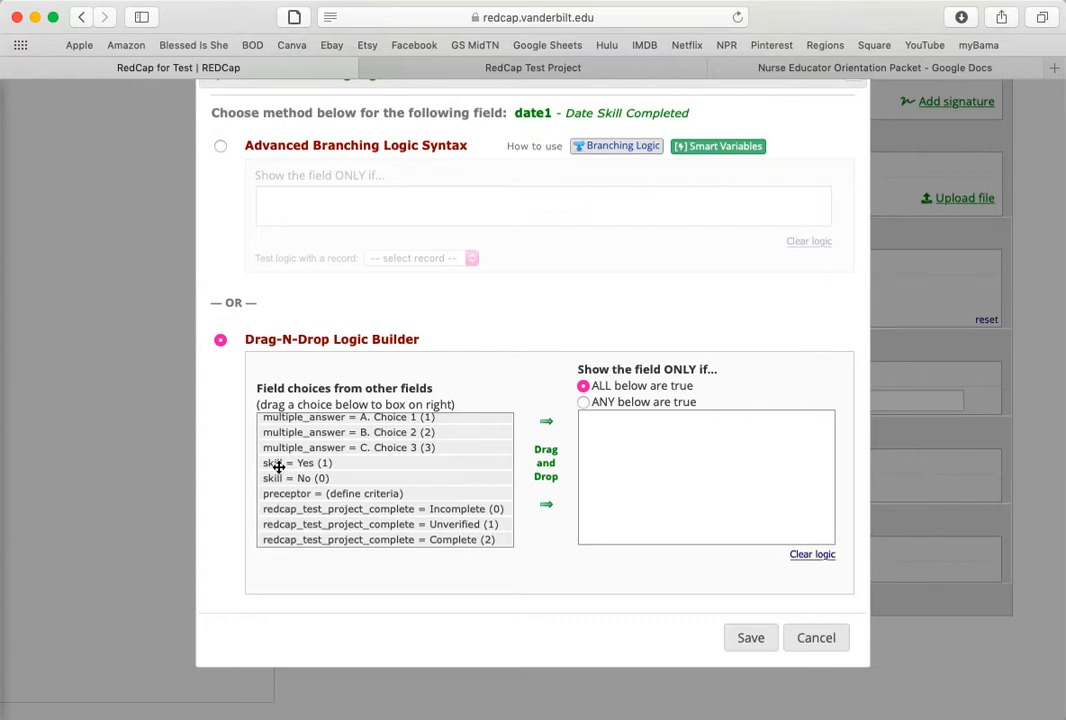
click(815, 638)
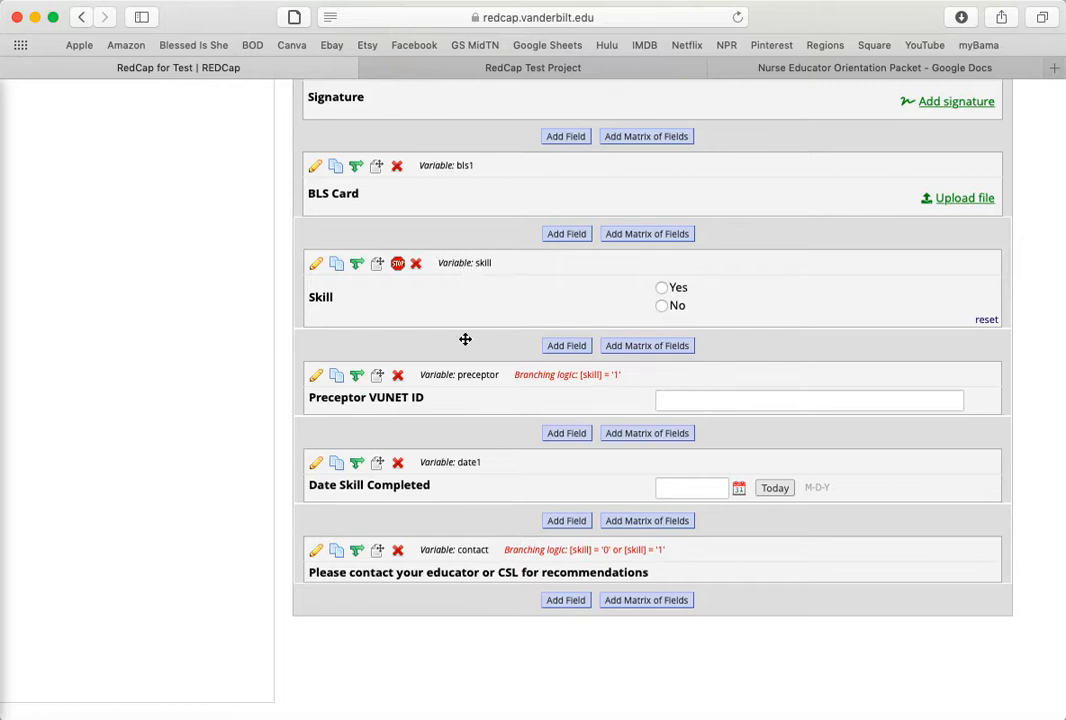
Using the Drag-N-Drop Logic Builder, set Date Skill Completed to show only if skill = Yes (1), and save the logic
click(357, 466)
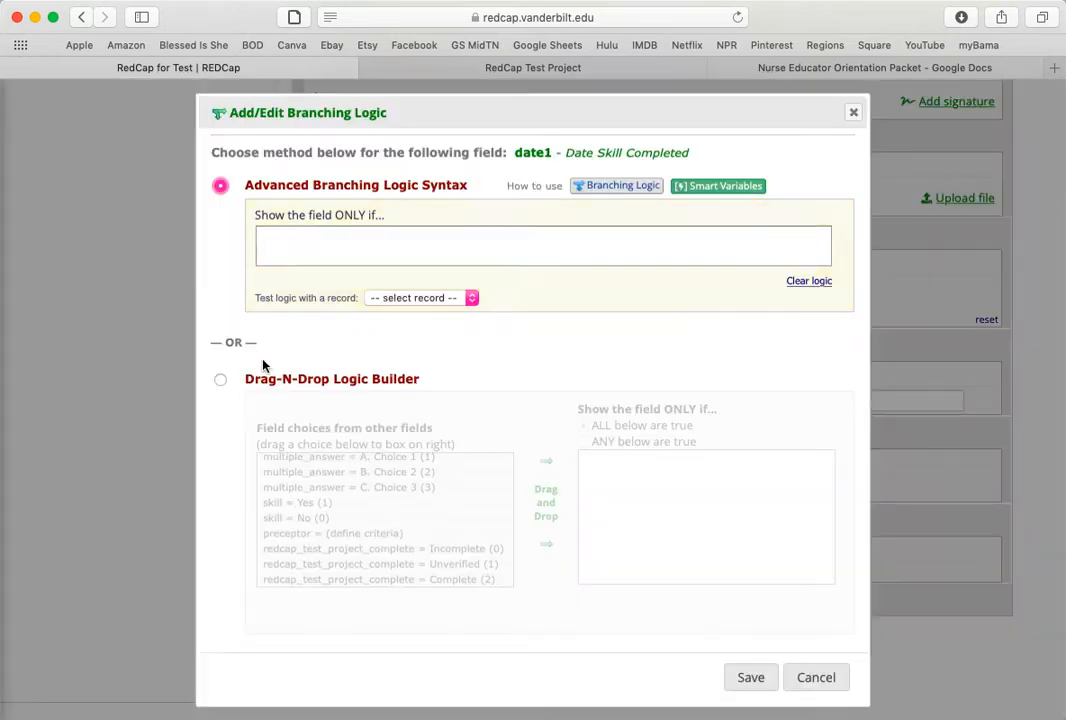
click(221, 381)
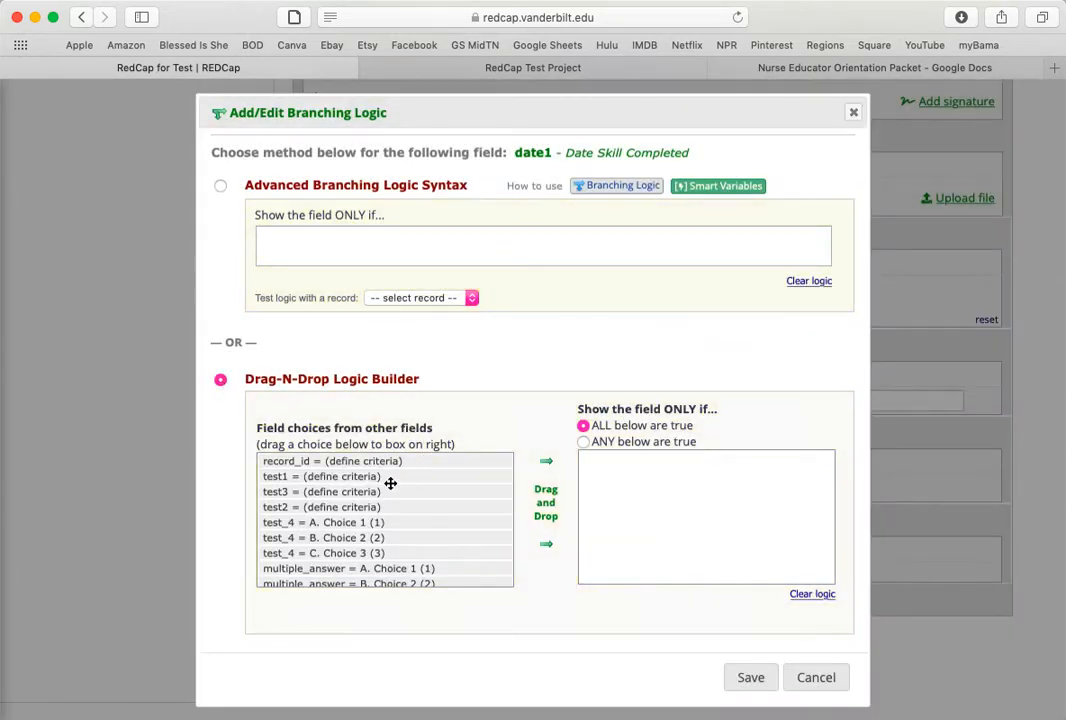
scroll(390, 484, down, 5)
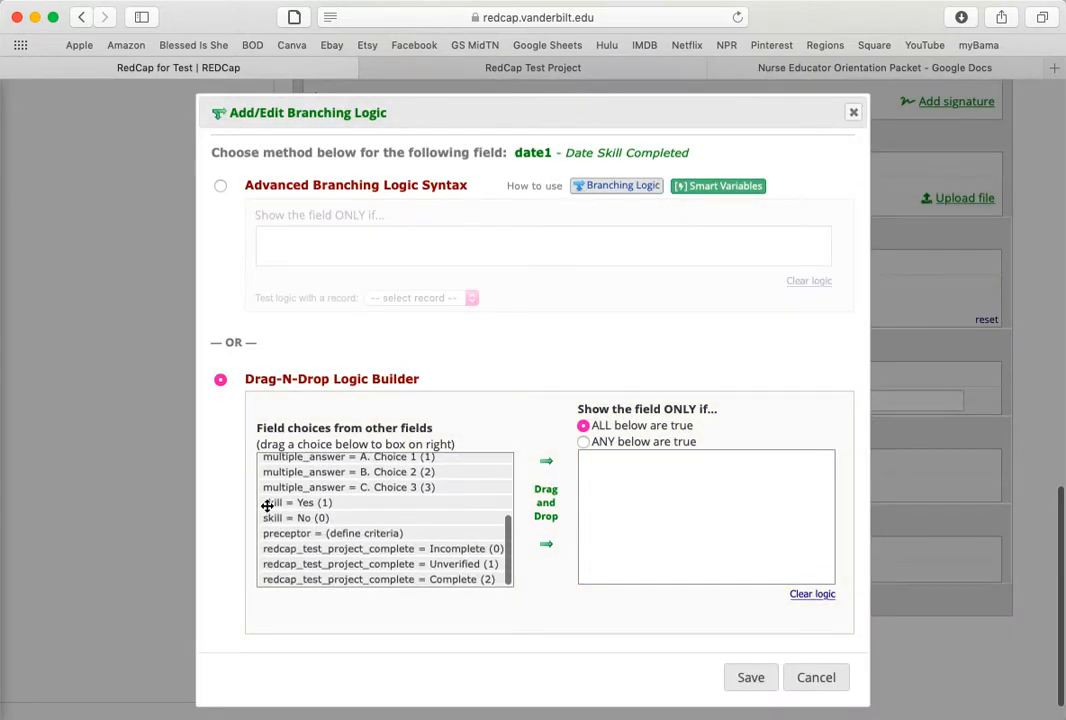
drag(285, 503, 661, 490)
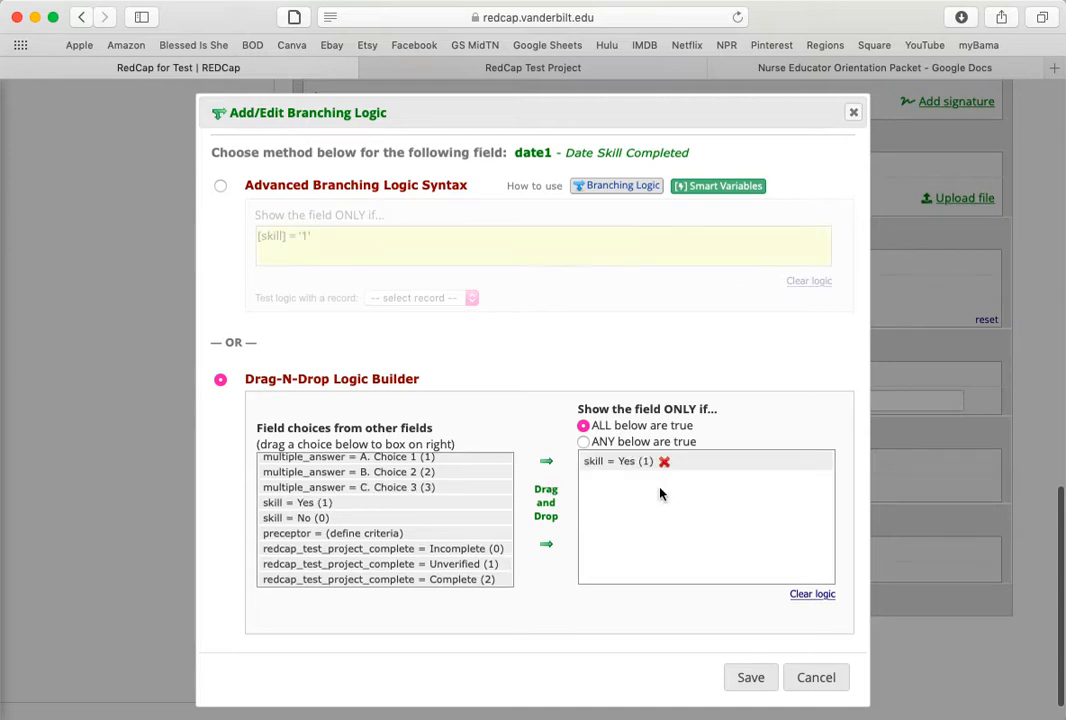
click(750, 677)
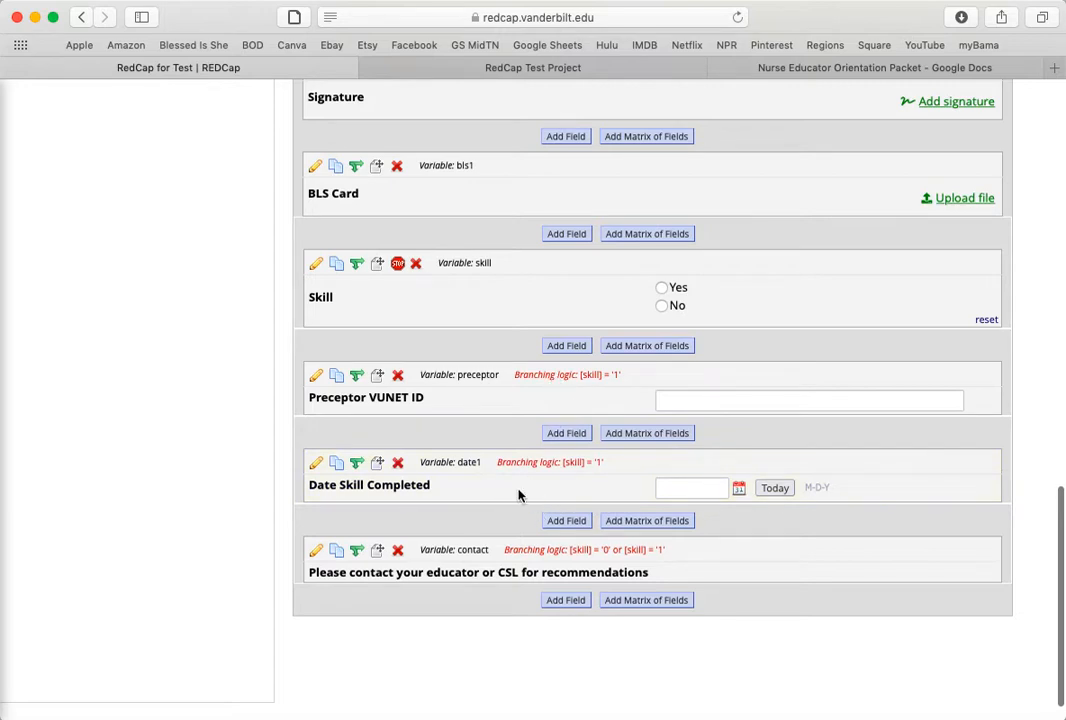
Reload the survey and answer Yes to the Skill question to test the Date Skill Completed branching logic
click(567, 67)
click(737, 18)
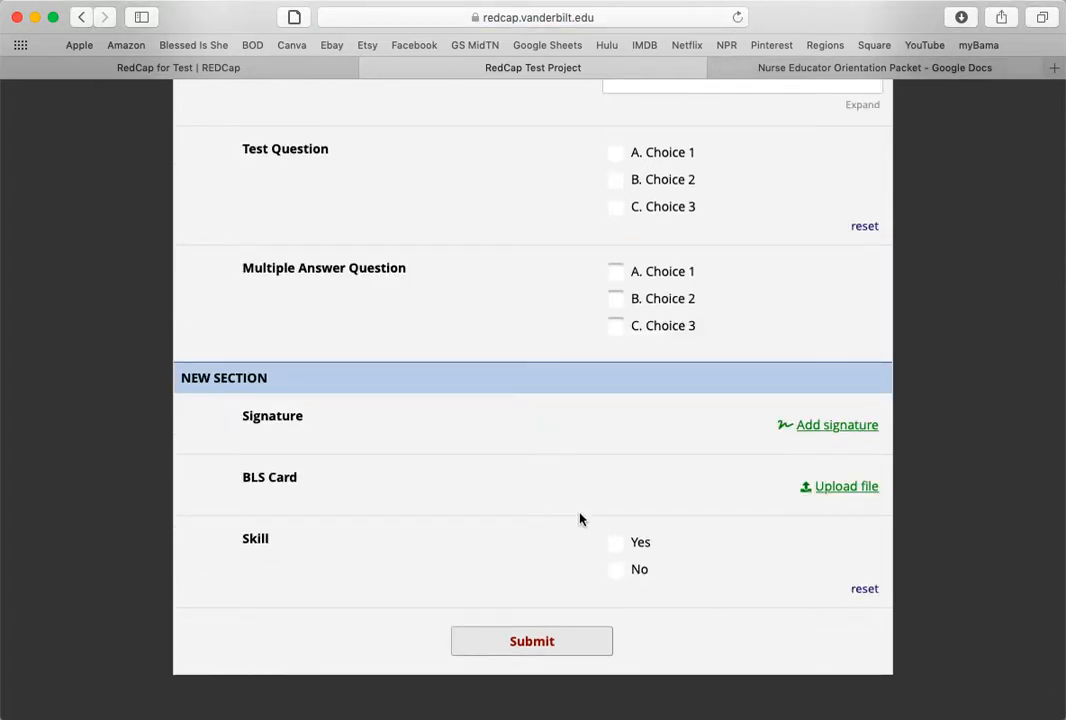
click(613, 545)
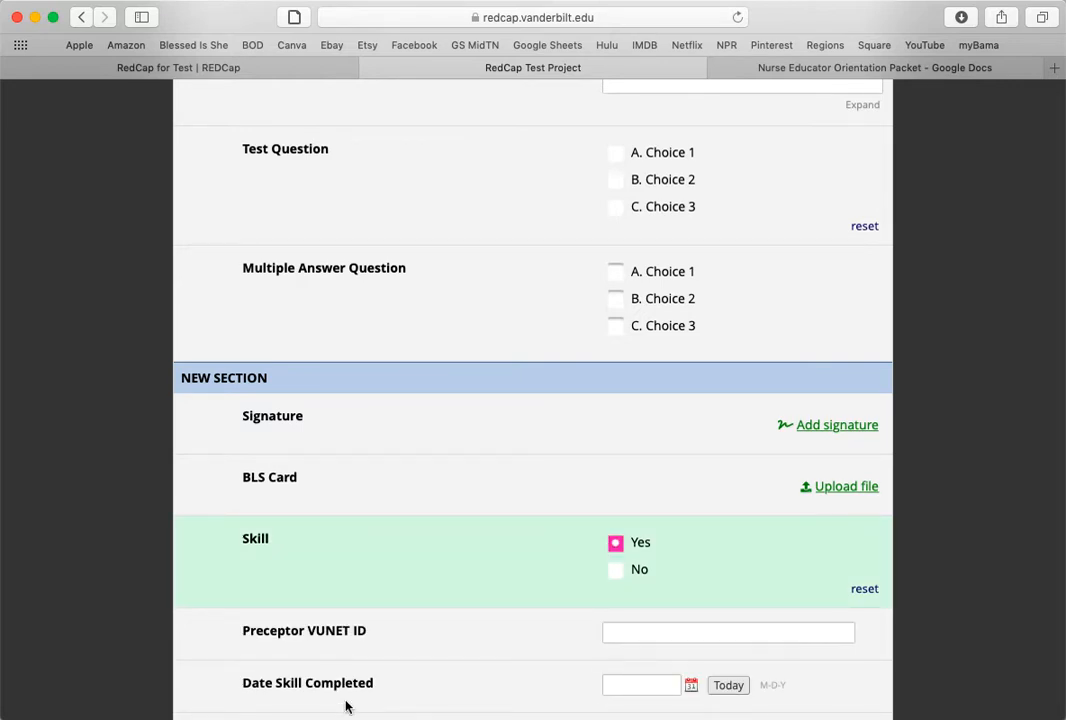
In the instrument editor, view the branching logic of the "Please contact your educator" field in the Drag-N-Drop Logic Builder
click(216, 70)
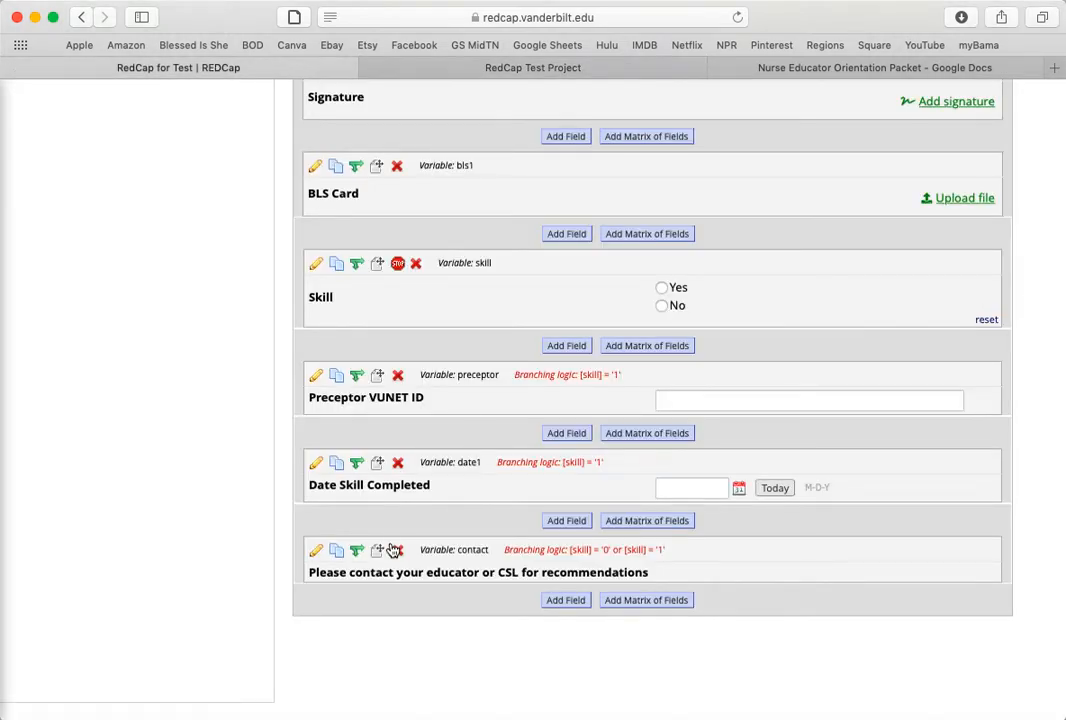
click(357, 551)
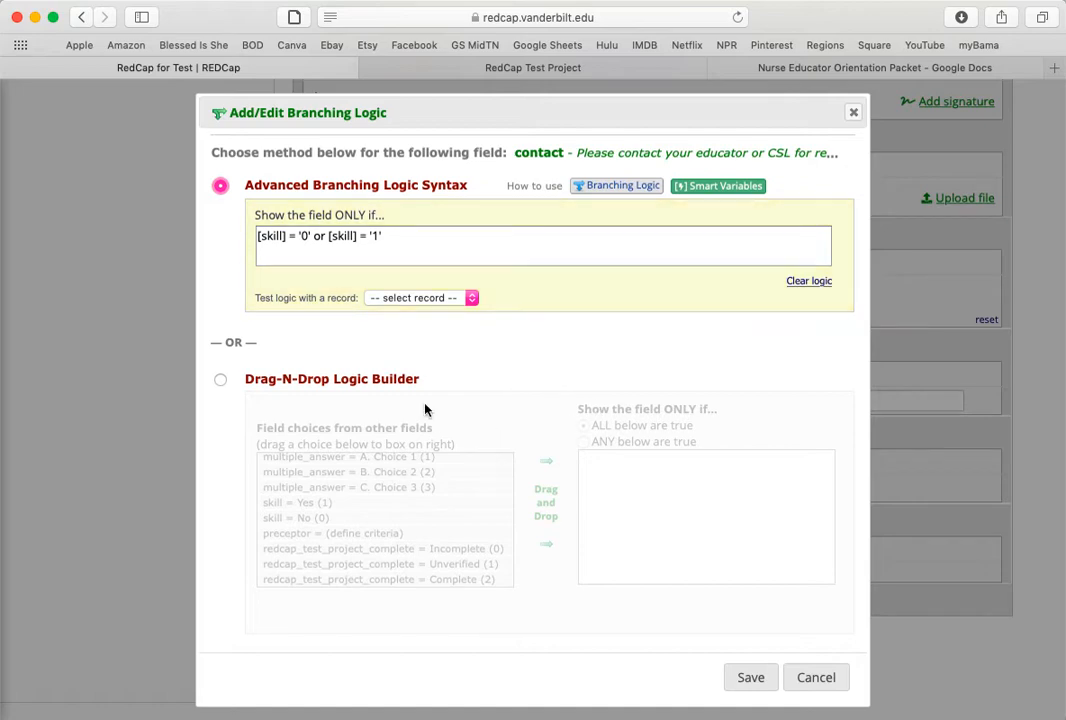
click(220, 379)
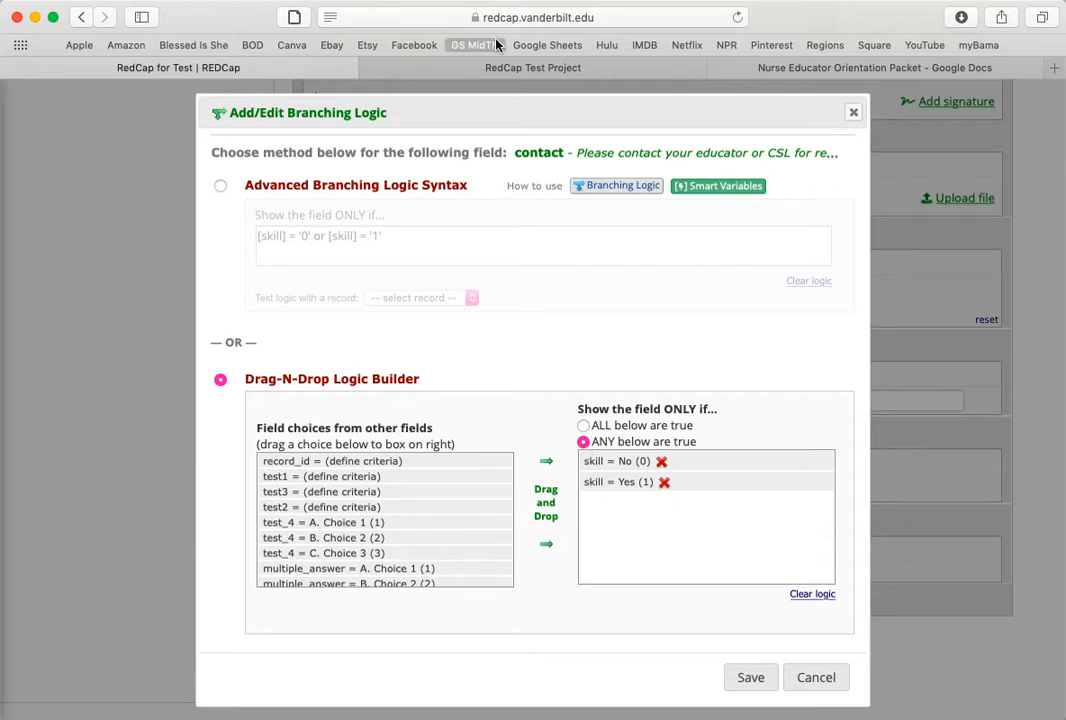
In the survey, select Choice 1, Choice 2 and Choice 3 for the Multiple Answer Question
click(505, 67)
scroll(518, 355, up, 1)
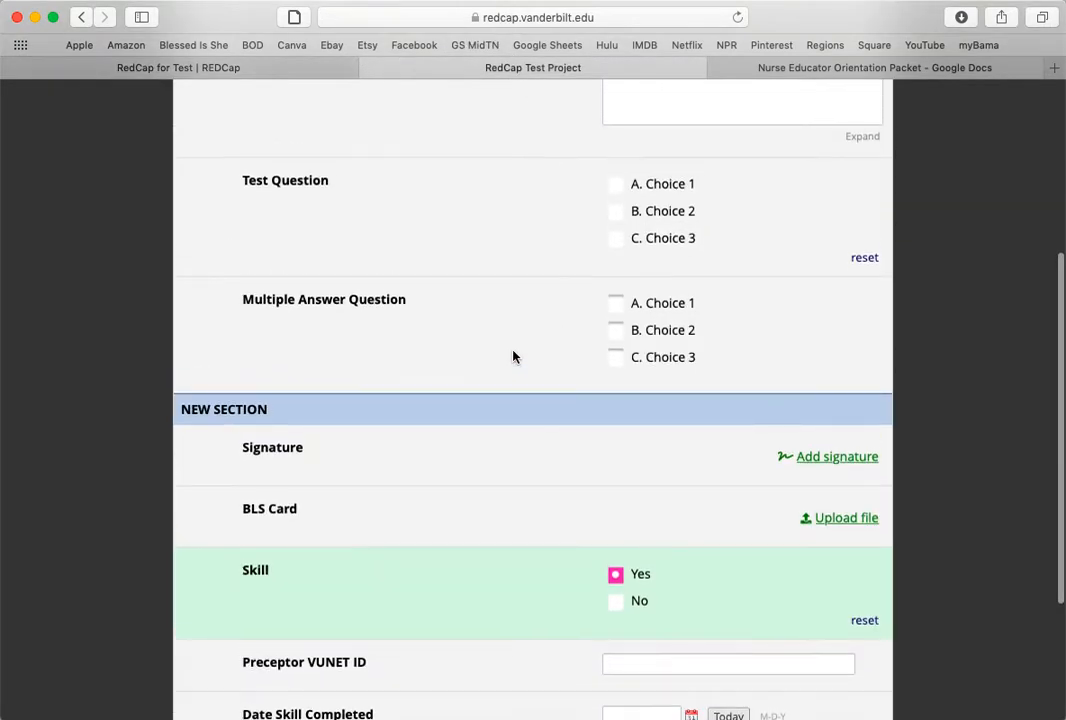
click(616, 304)
click(616, 330)
click(615, 357)
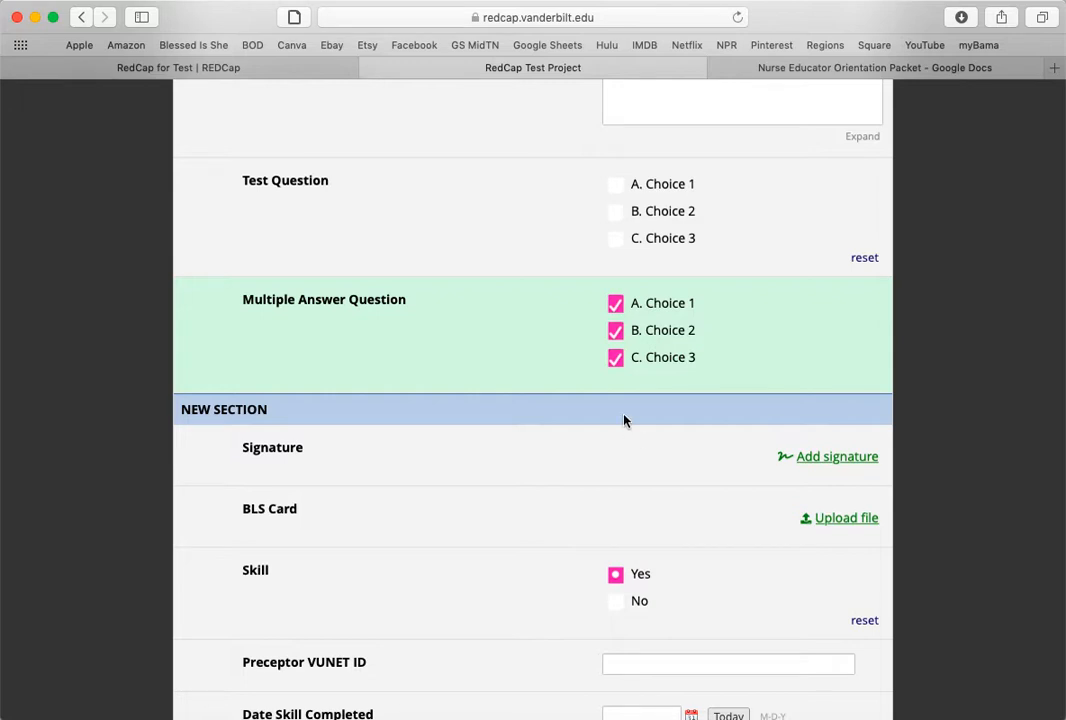
Test the Skill question's branching by answering No, Yes and No again, and return to the contact field's branching logic
scroll(590, 372, down, 3)
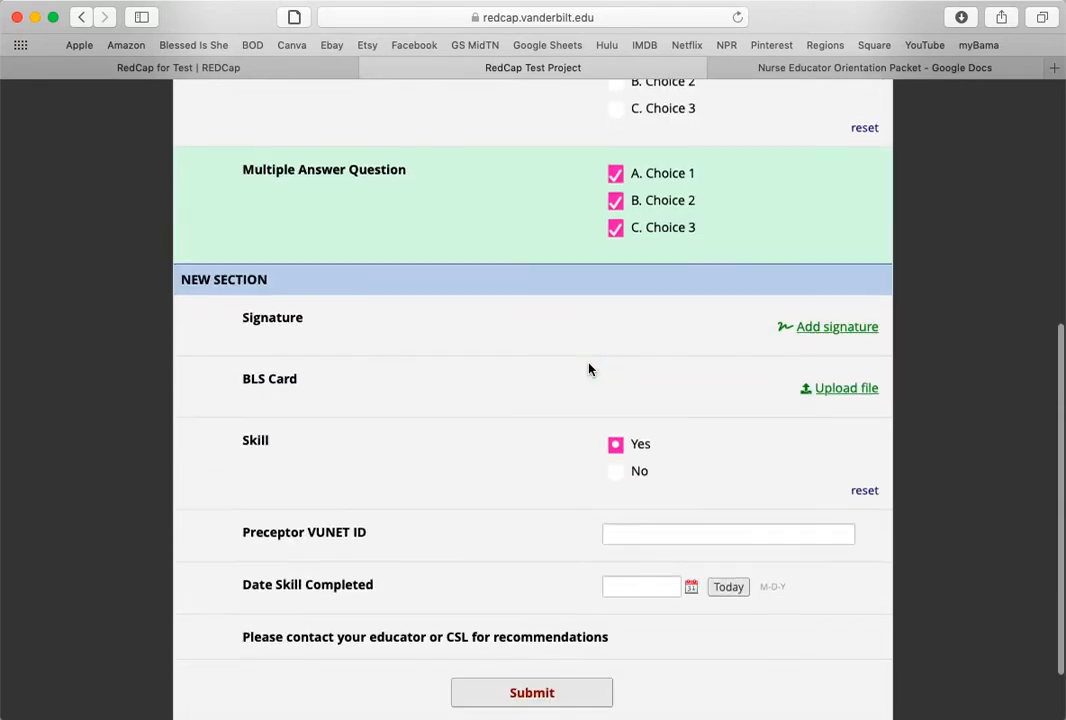
click(615, 471)
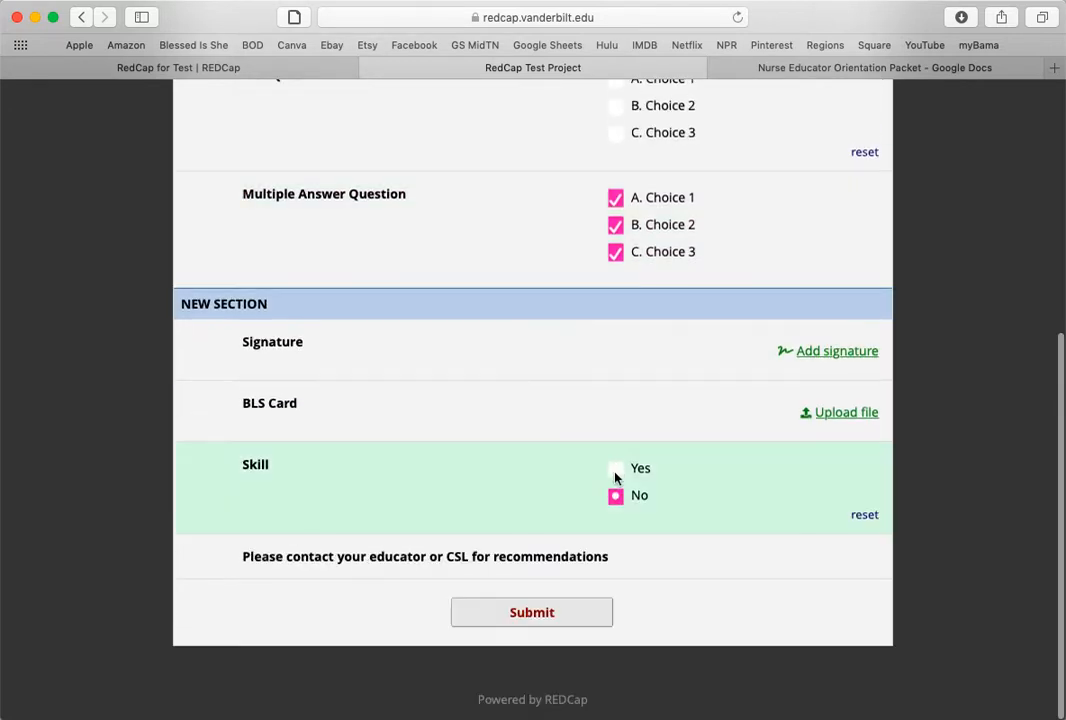
click(615, 468)
click(615, 495)
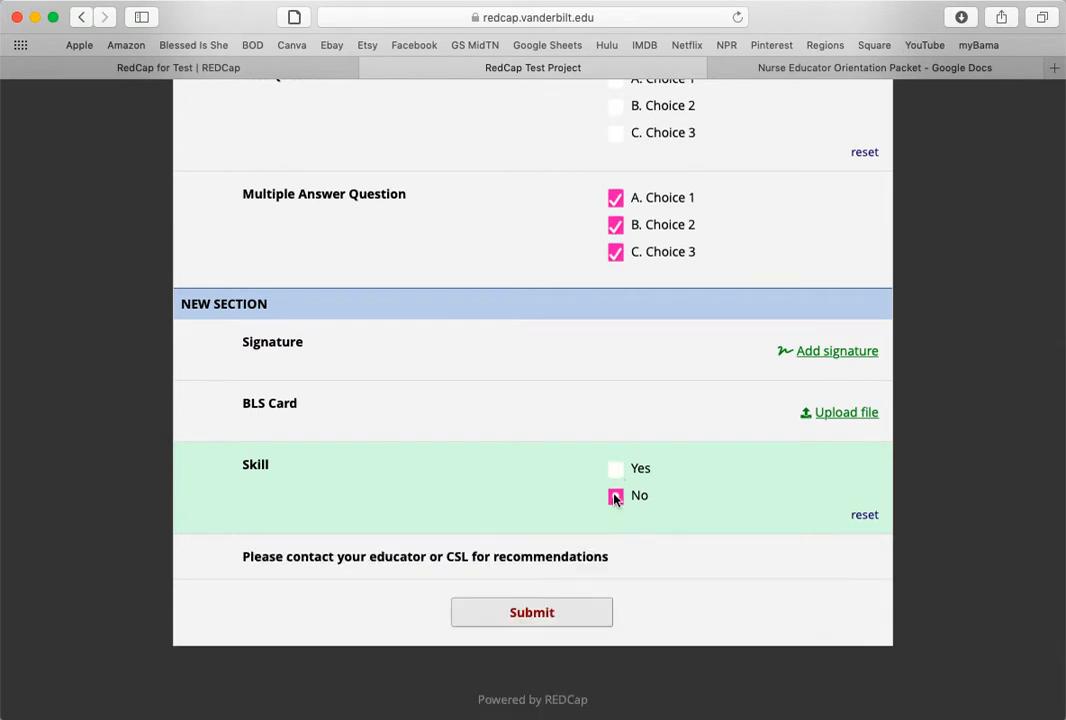
click(256, 67)
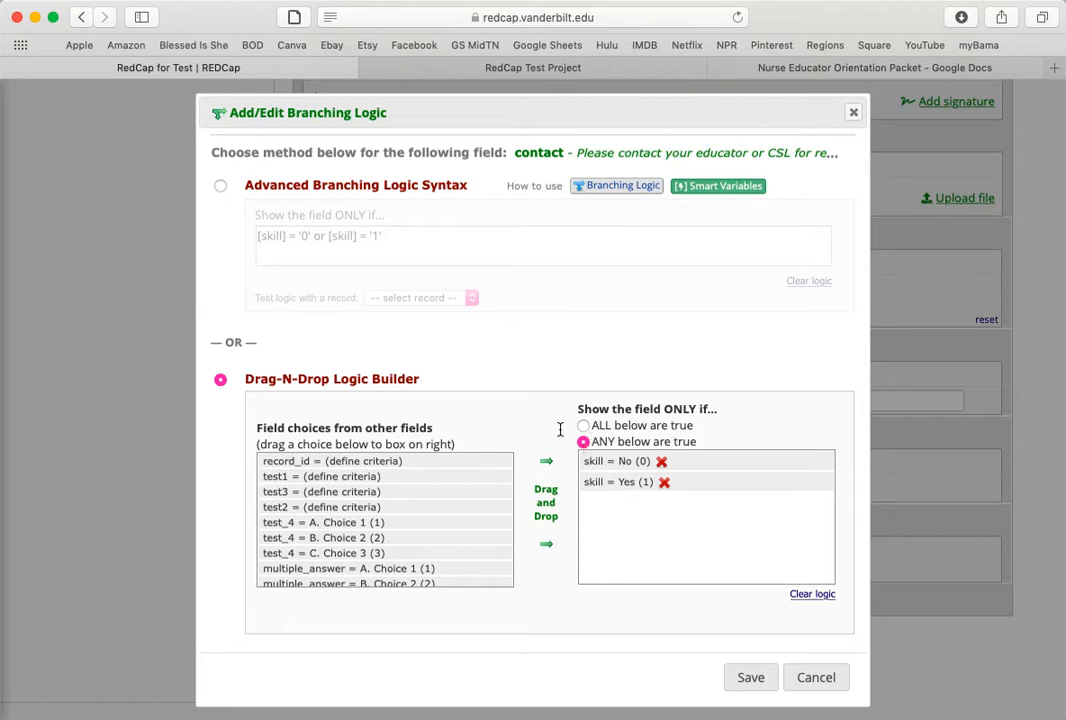
Switch the contact field's branching logic to Advanced Branching Logic Syntax and save it with [skill] = '0' or [skill] = '1'
click(220, 185)
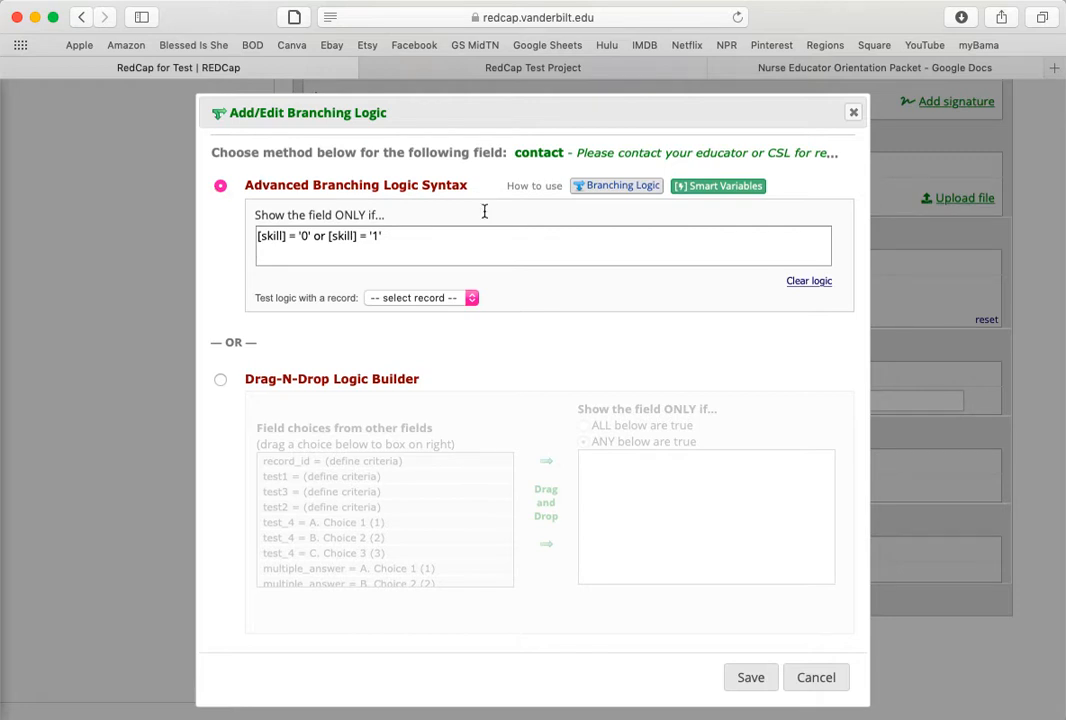
click(751, 677)
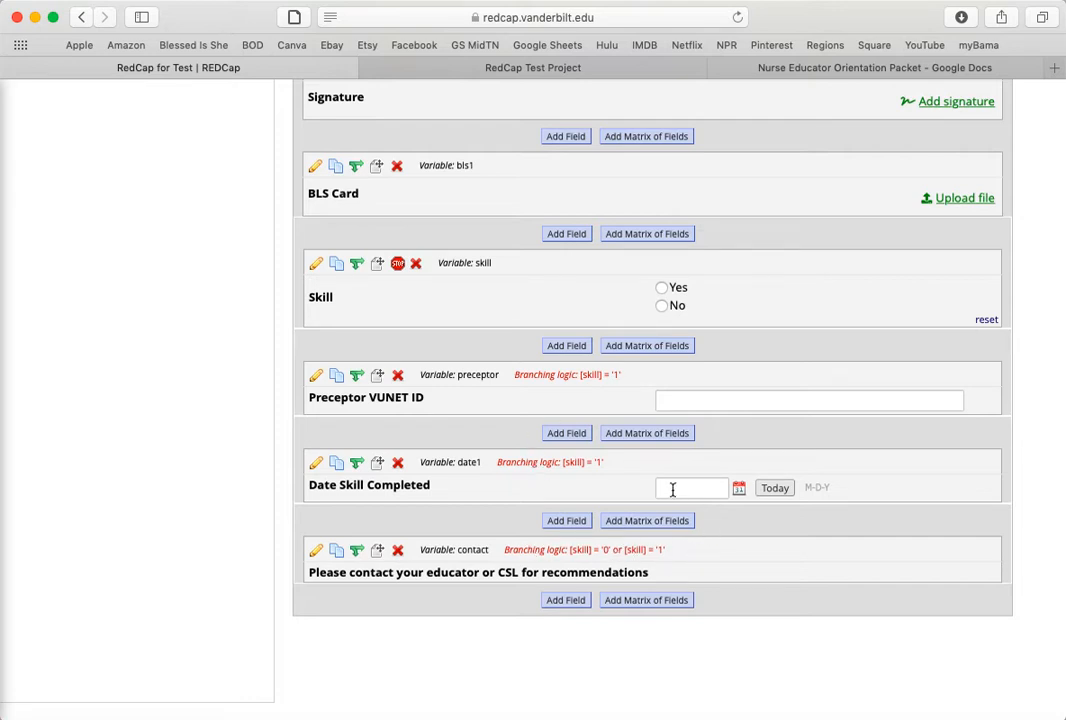
Test the contact field's branching in the survey by answering Skill with Yes and No, and compare it with the logic in the instrument editor
click(555, 64)
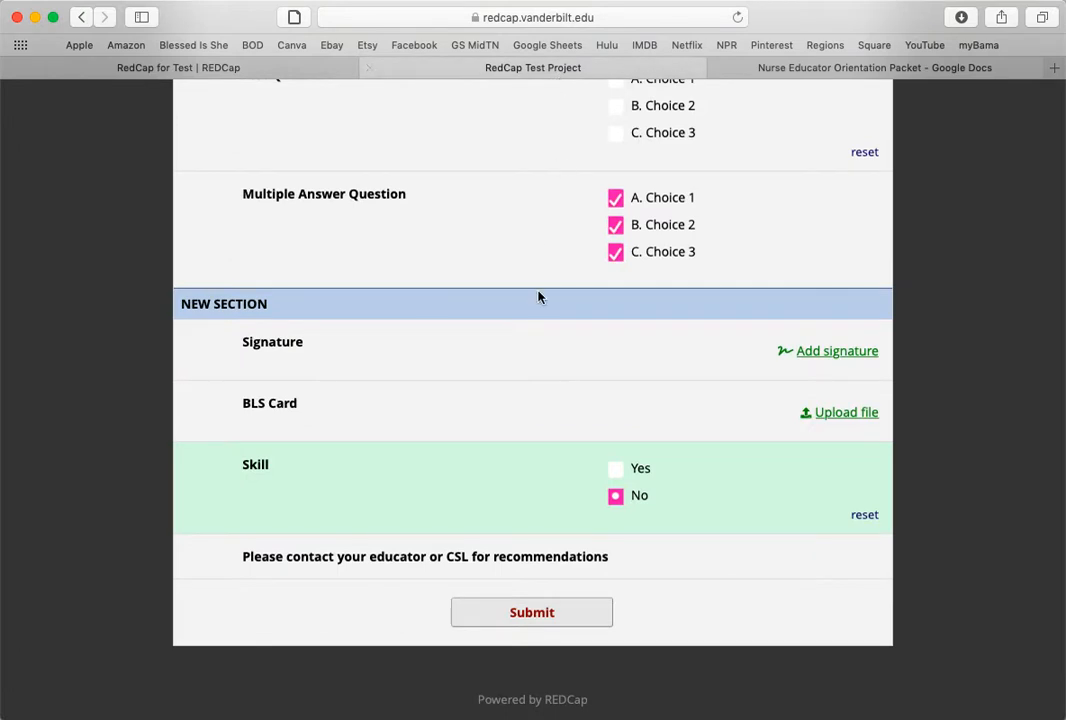
click(615, 472)
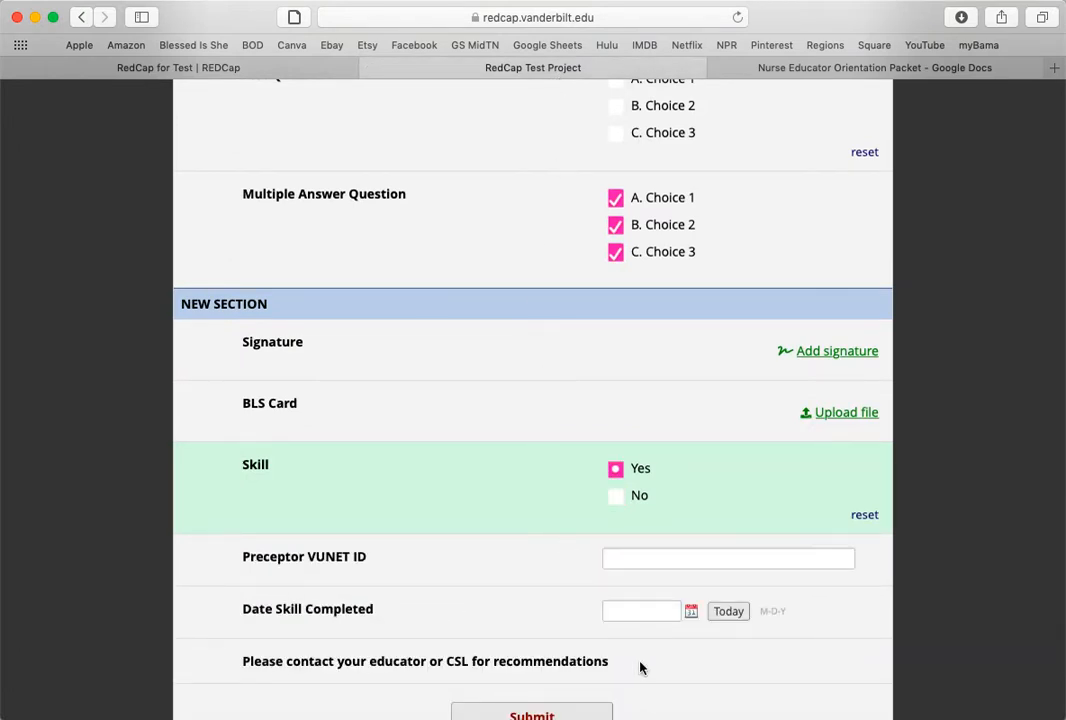
click(619, 498)
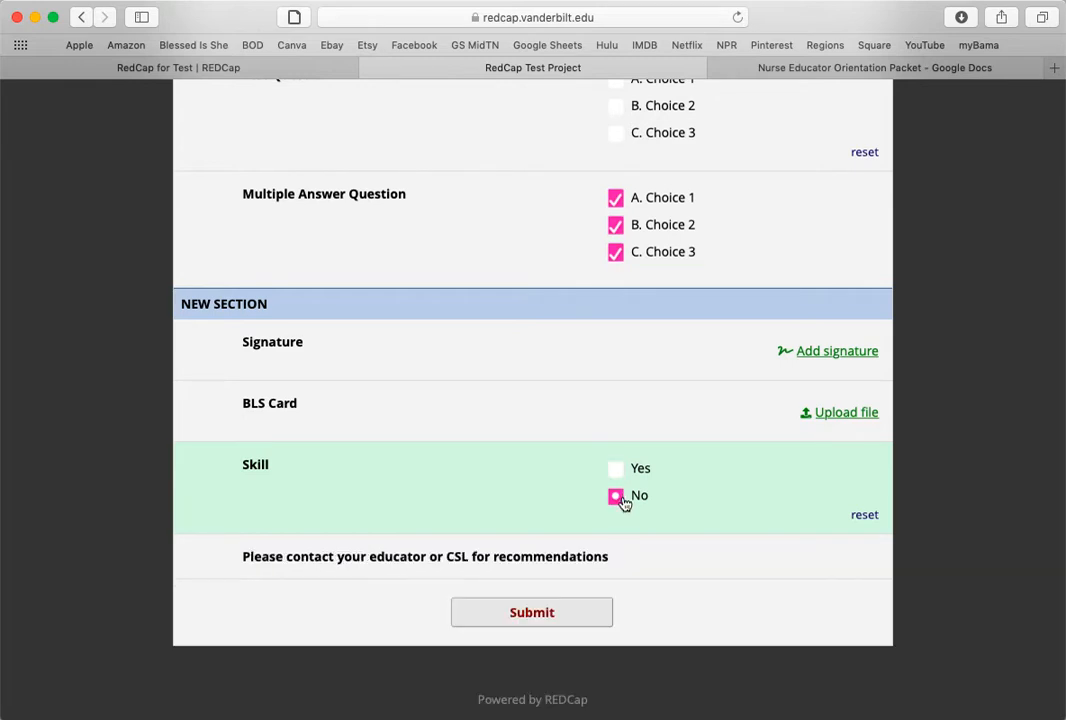
click(220, 70)
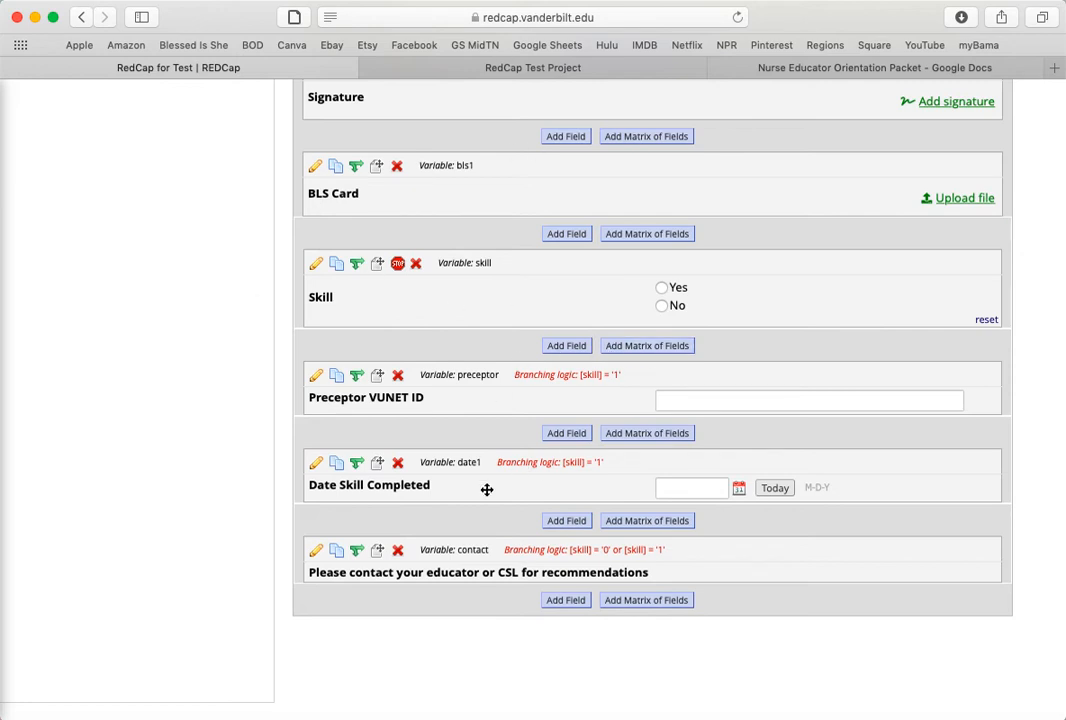
click(557, 69)
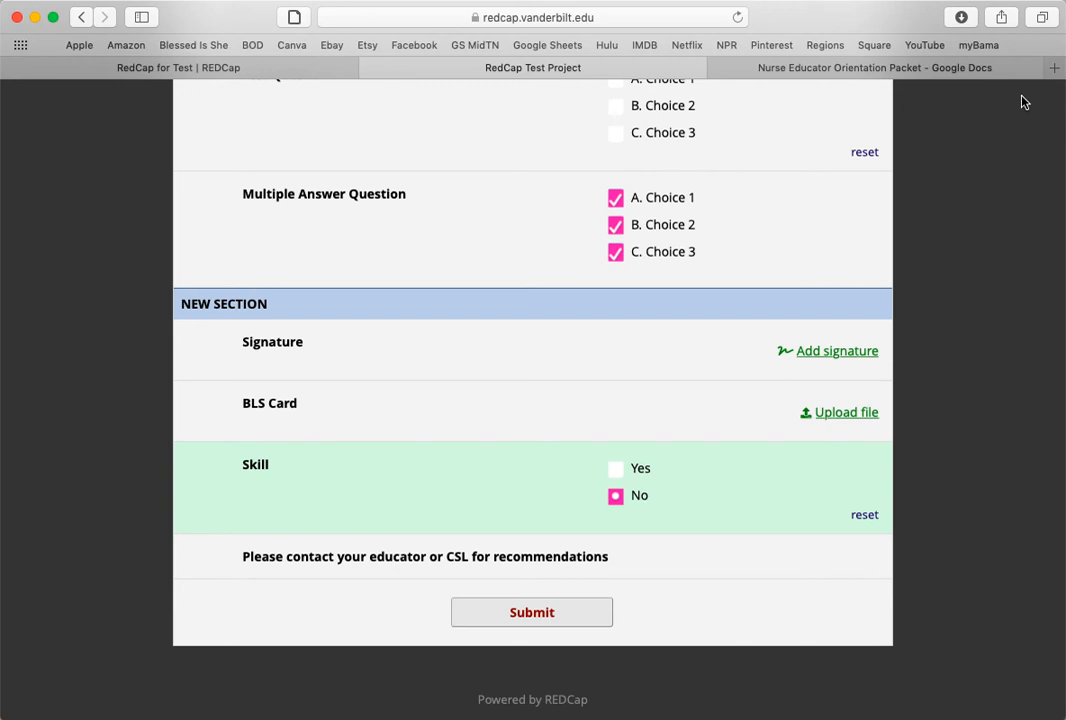
click(808, 0)
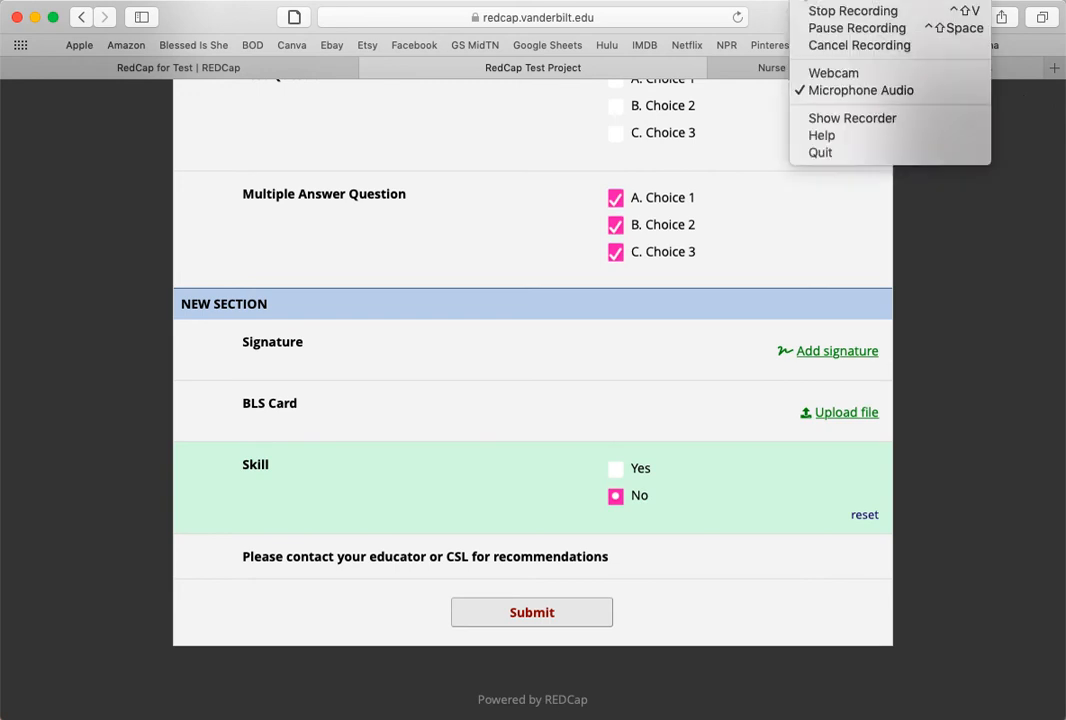
click(820, 14)
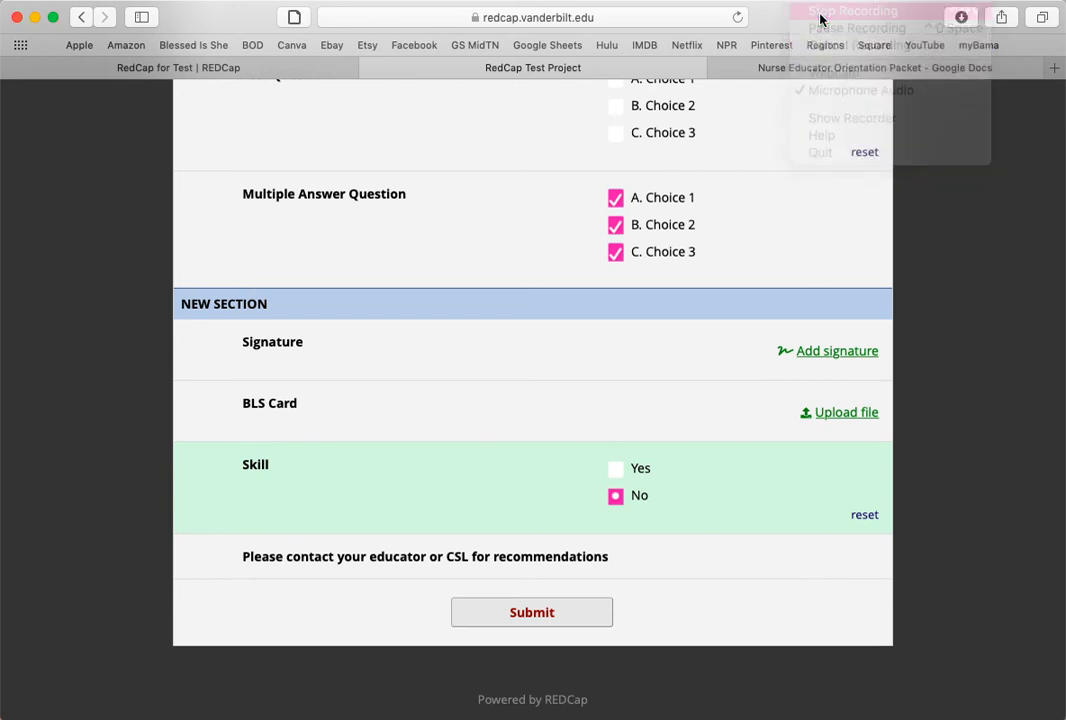